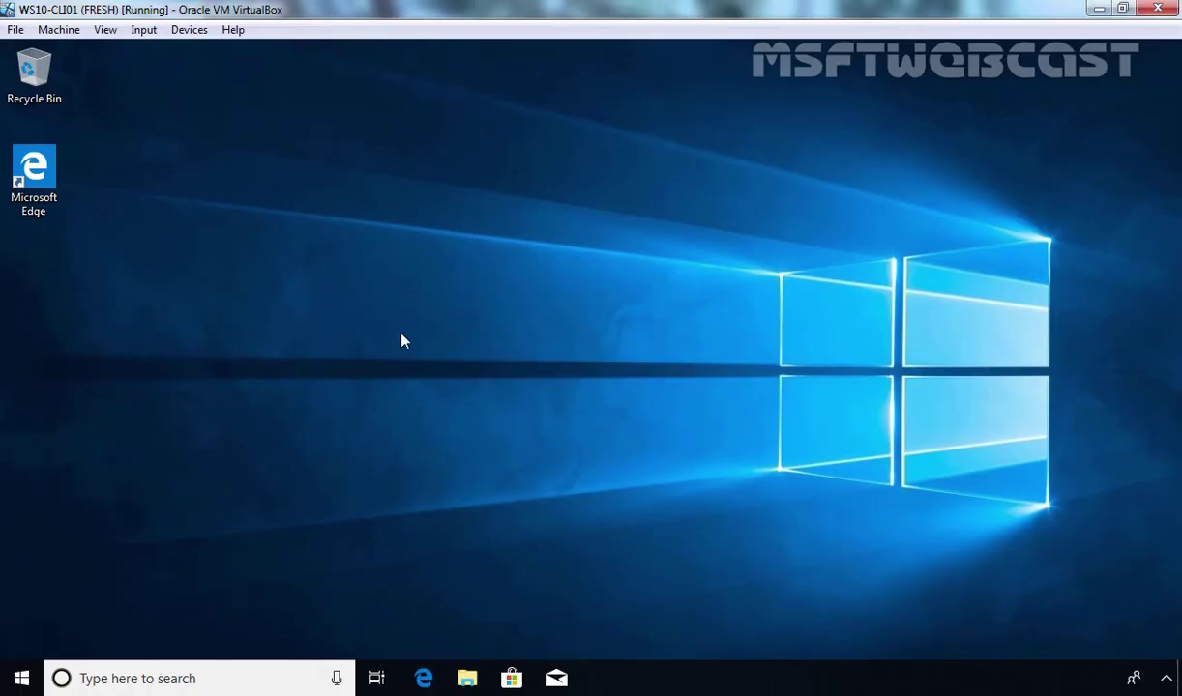
- Open the Start menu on the WS10-CLI01 client and expand its shortcut names
left_click(25, 684)
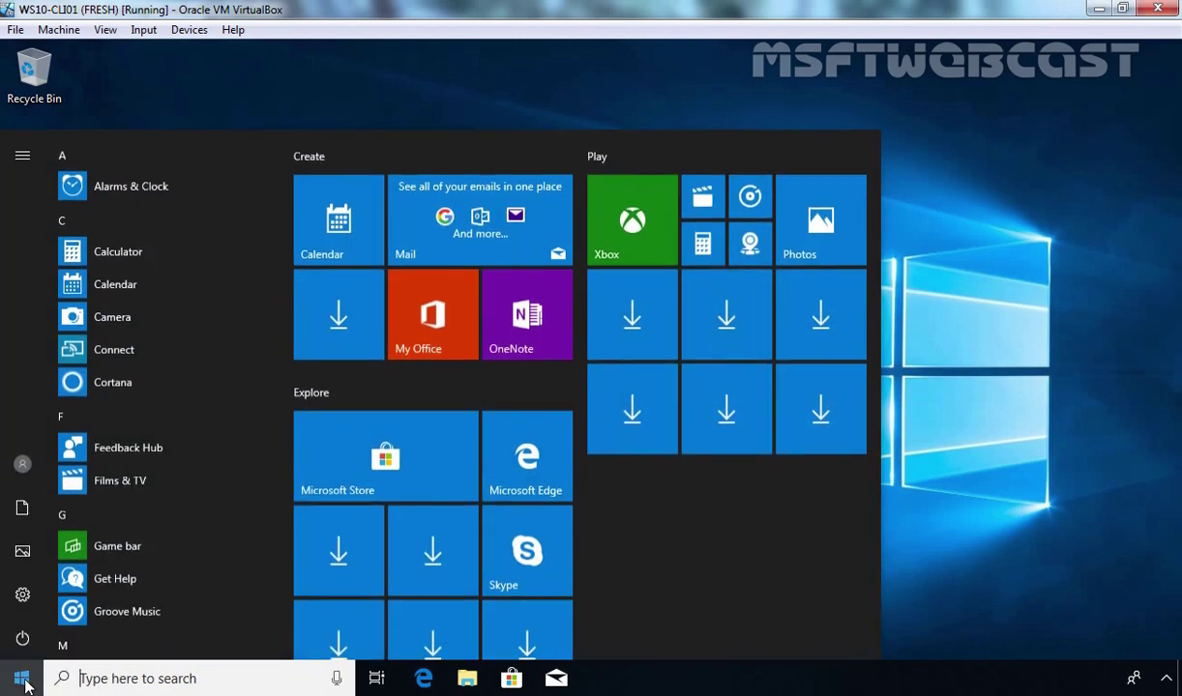
left_click(22, 157)
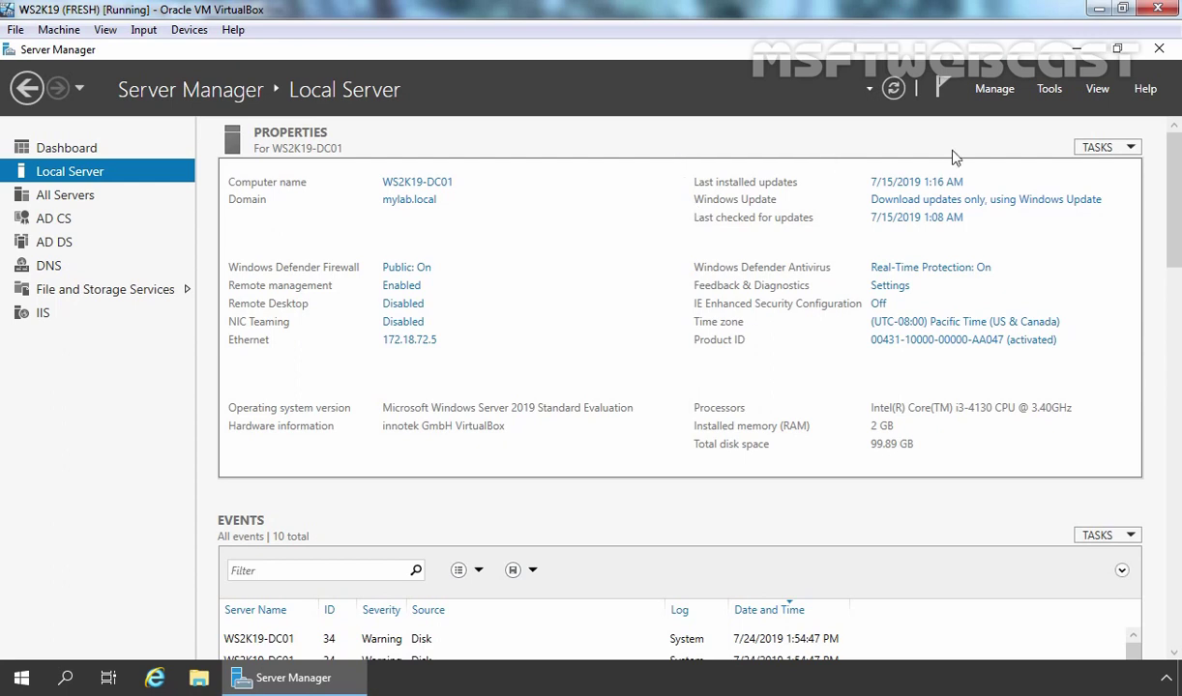
- In Certification Authority, check mylab-WS2K19-DC01-CA's templates for Computer, then view Issued Certificates
left_click(1049, 89)
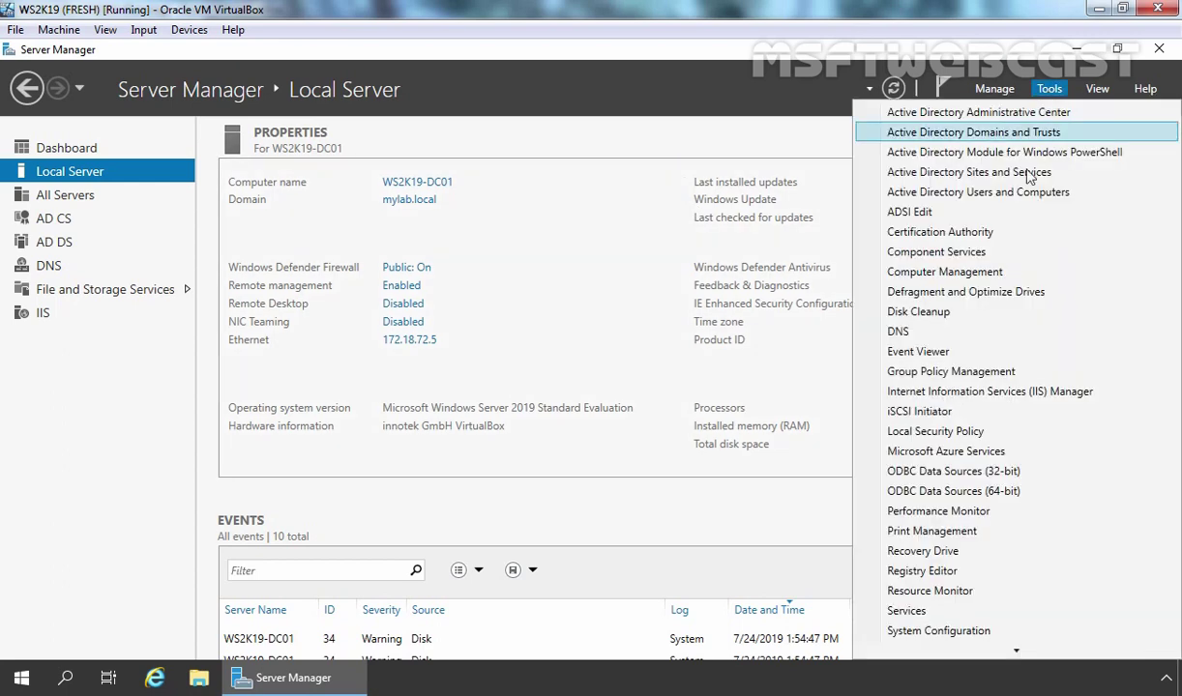
left_click(983, 234)
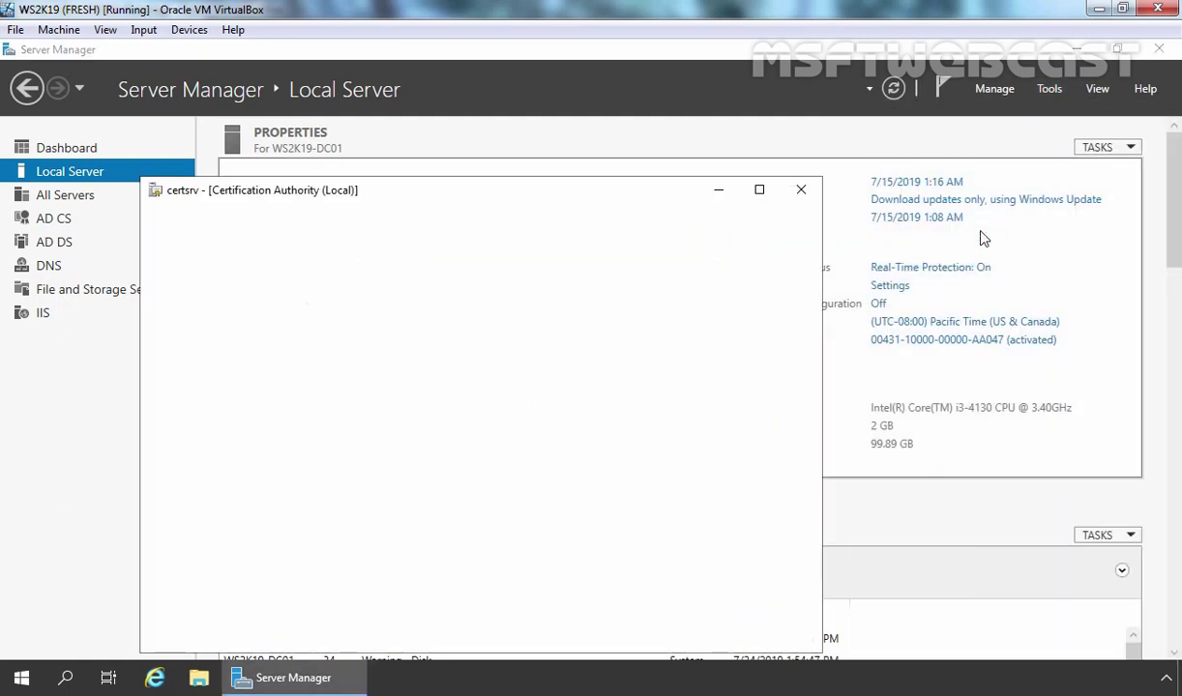
double_click(208, 279)
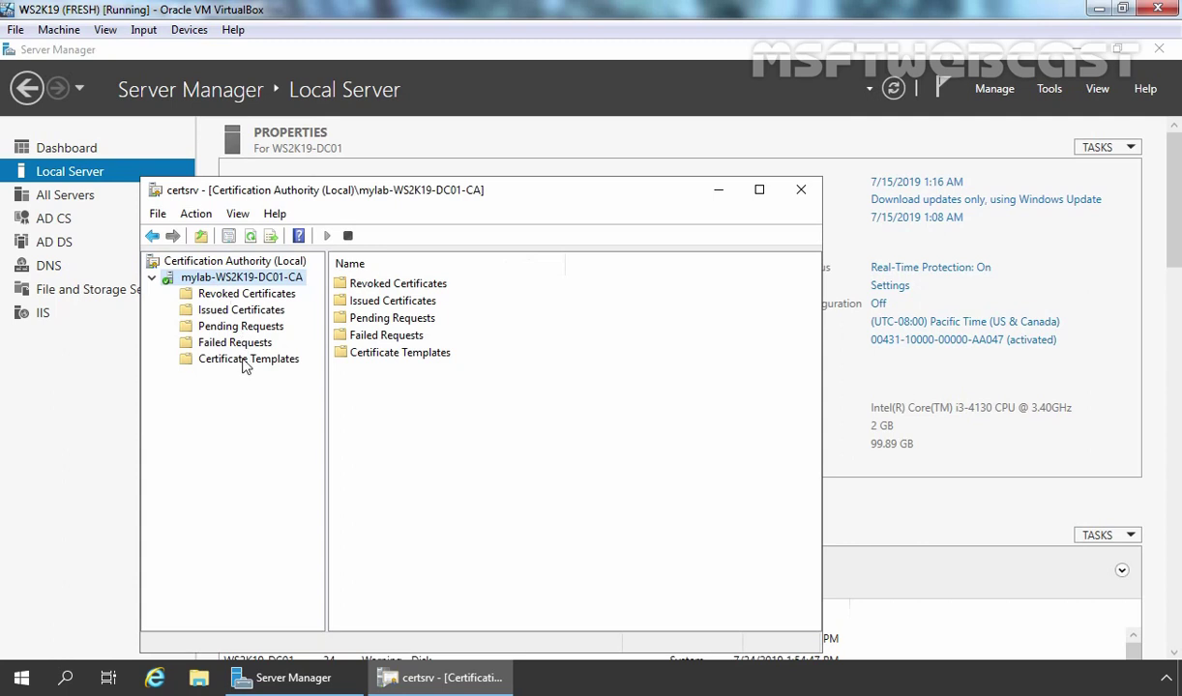
left_click(245, 363)
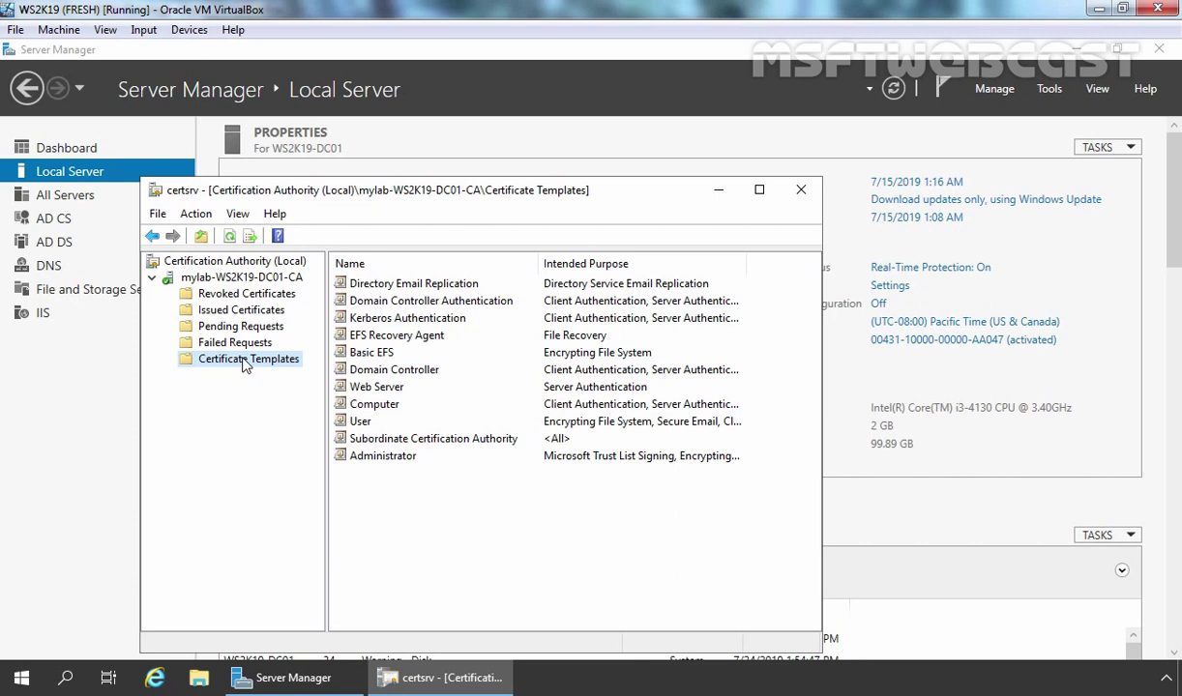
left_click(373, 407)
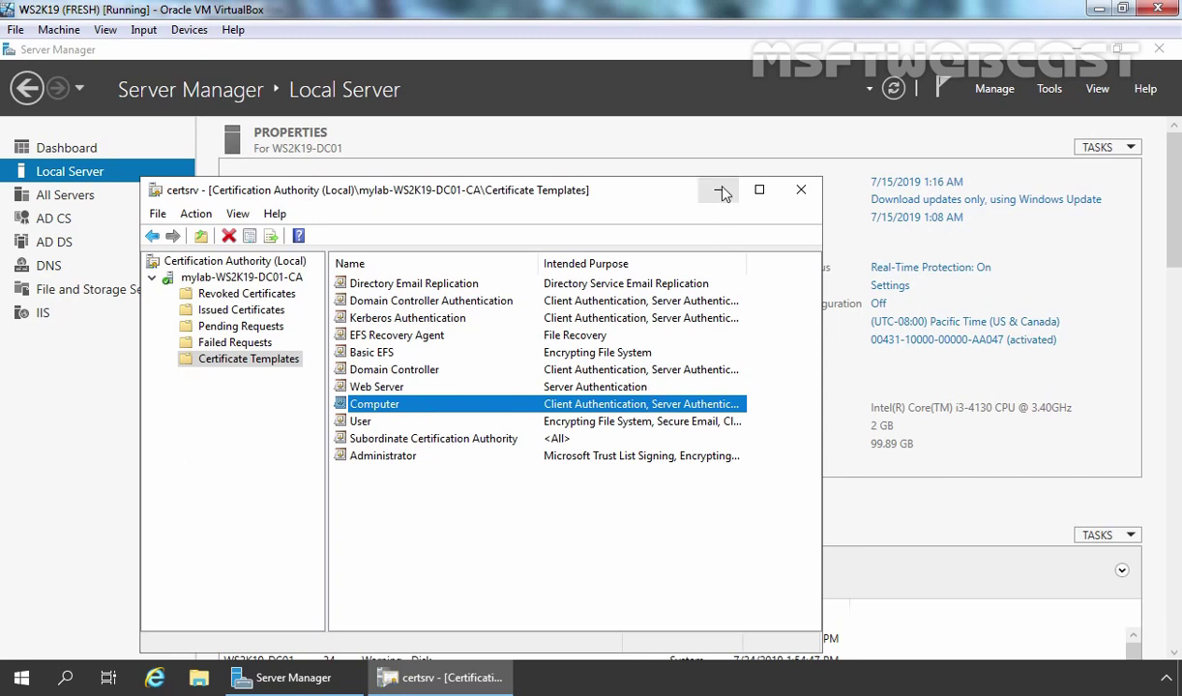
left_click(228, 310)
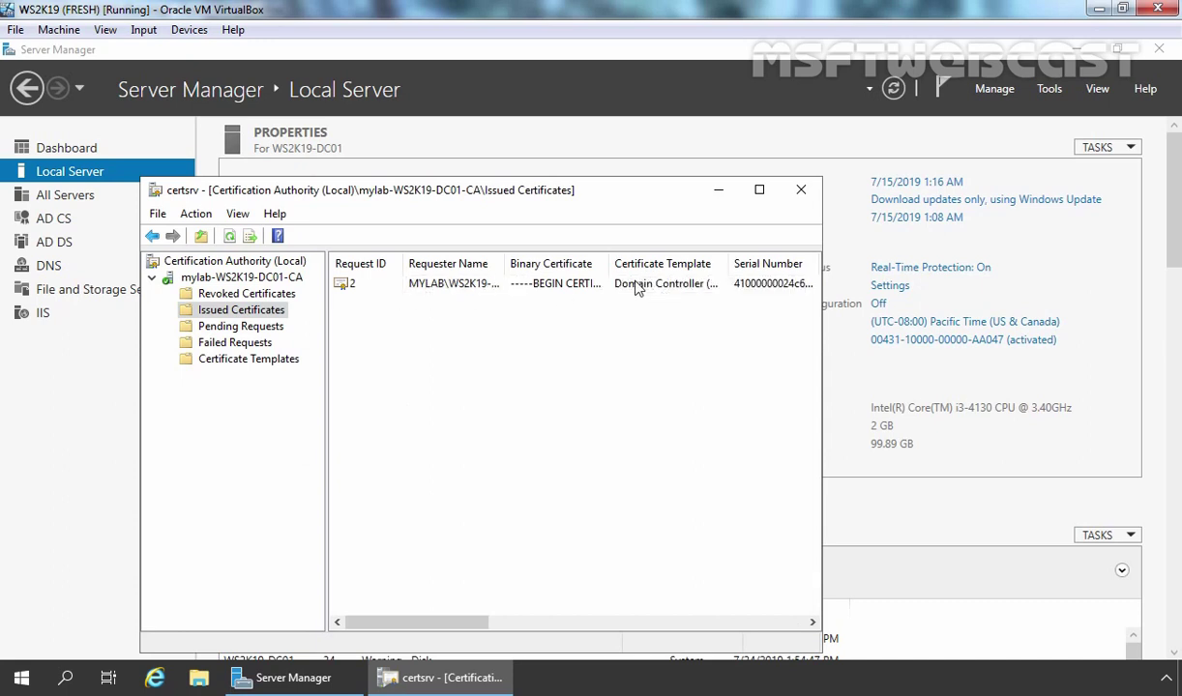
- Minimize certsrv and open Group Policy Management maximized
left_click(717, 190)
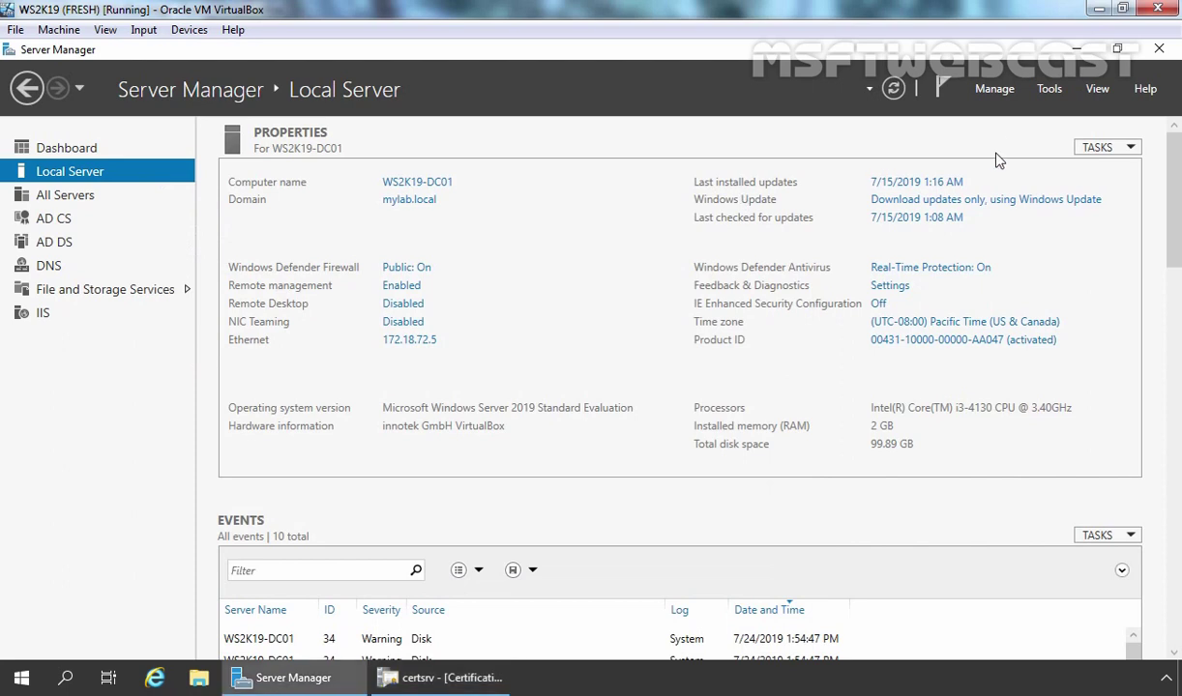
left_click(1050, 90)
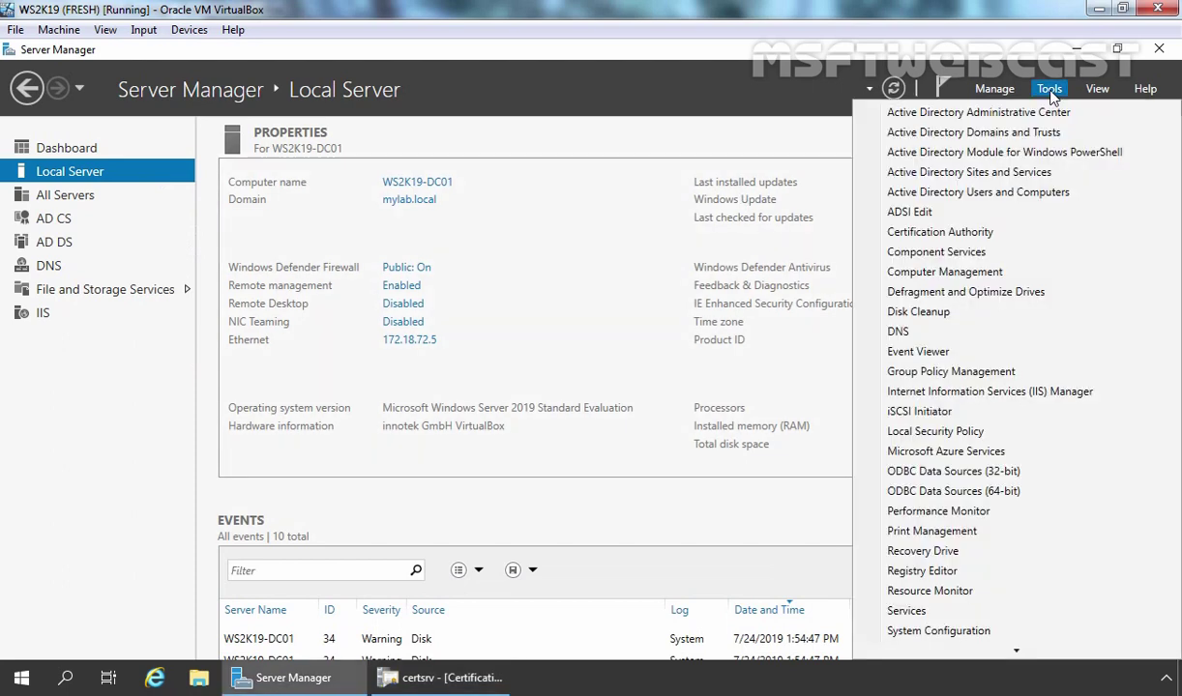
left_click(951, 371)
left_click(587, 678)
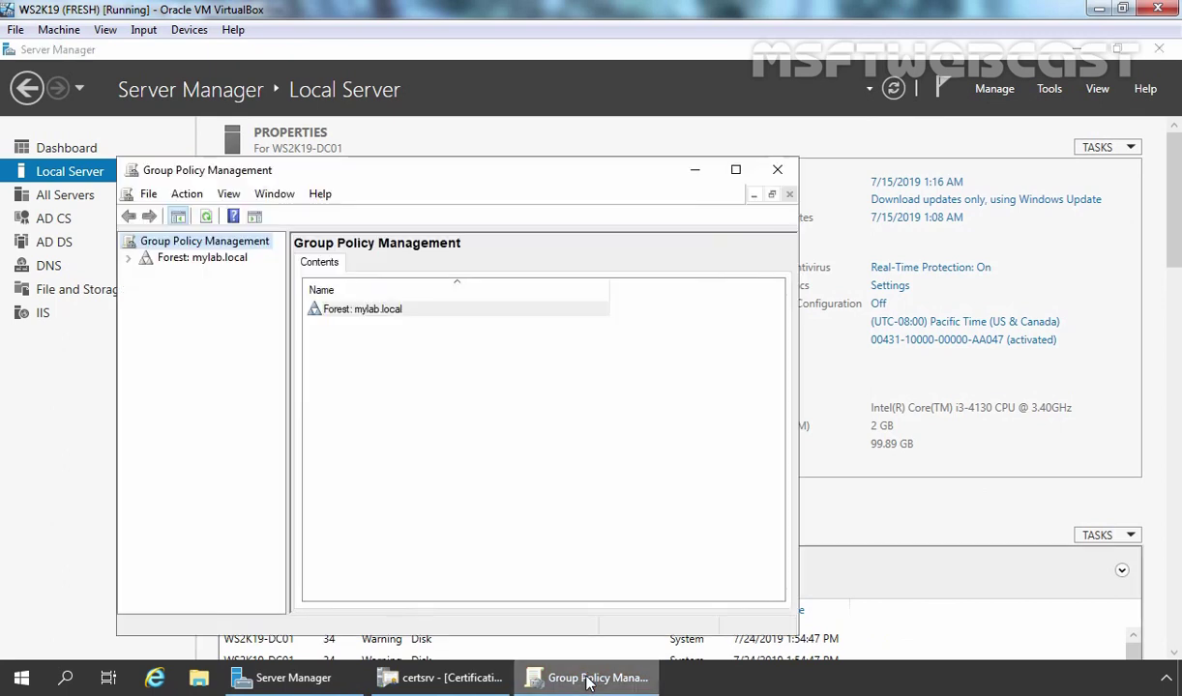
left_click(735, 170)
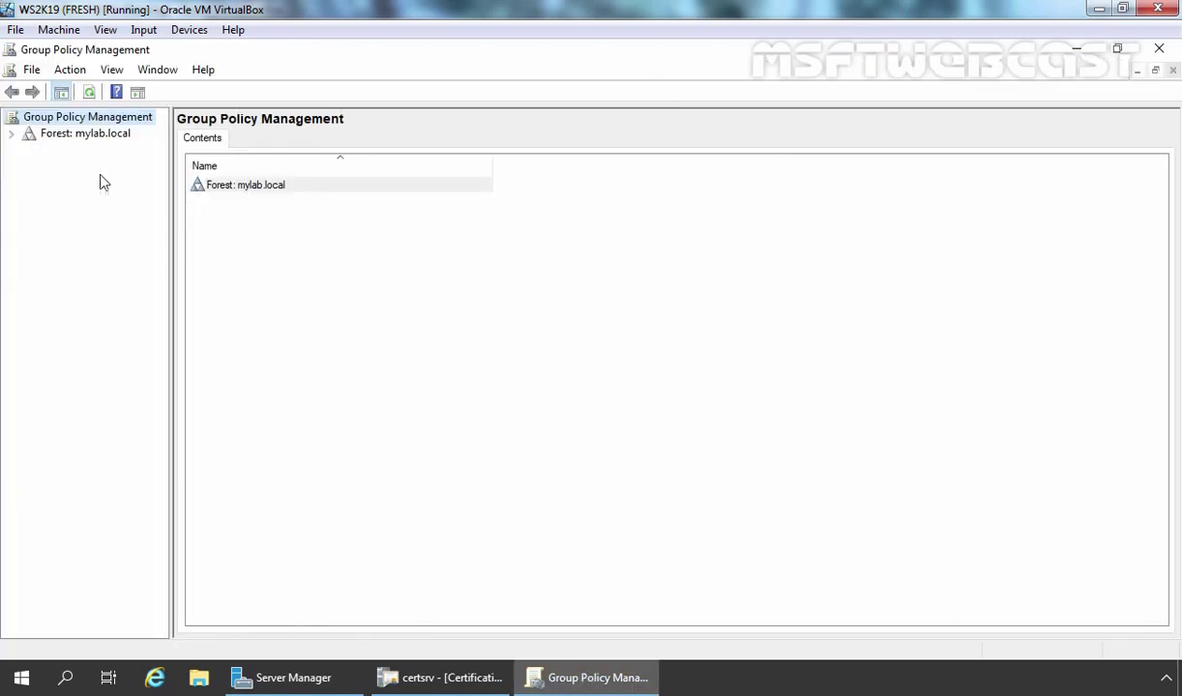
- Expand Forest > Domains > mylab.local and display the mylab.local status page
left_click(11, 133)
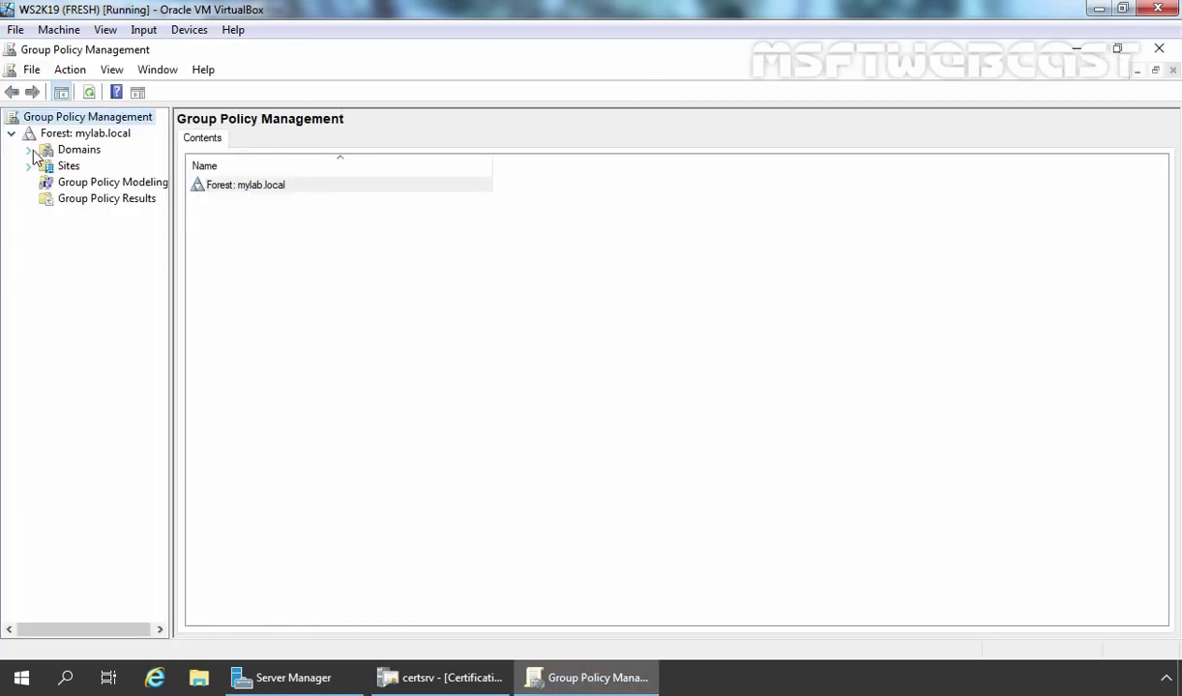
left_click(30, 151)
left_click(47, 167)
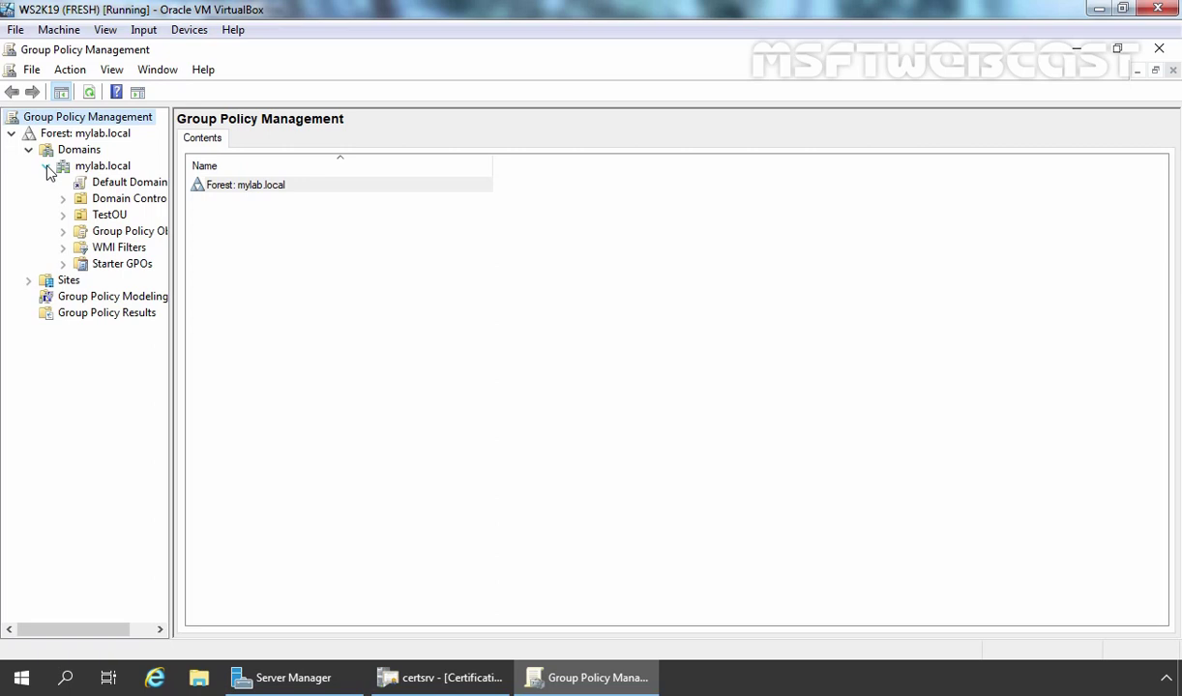
left_click(101, 167)
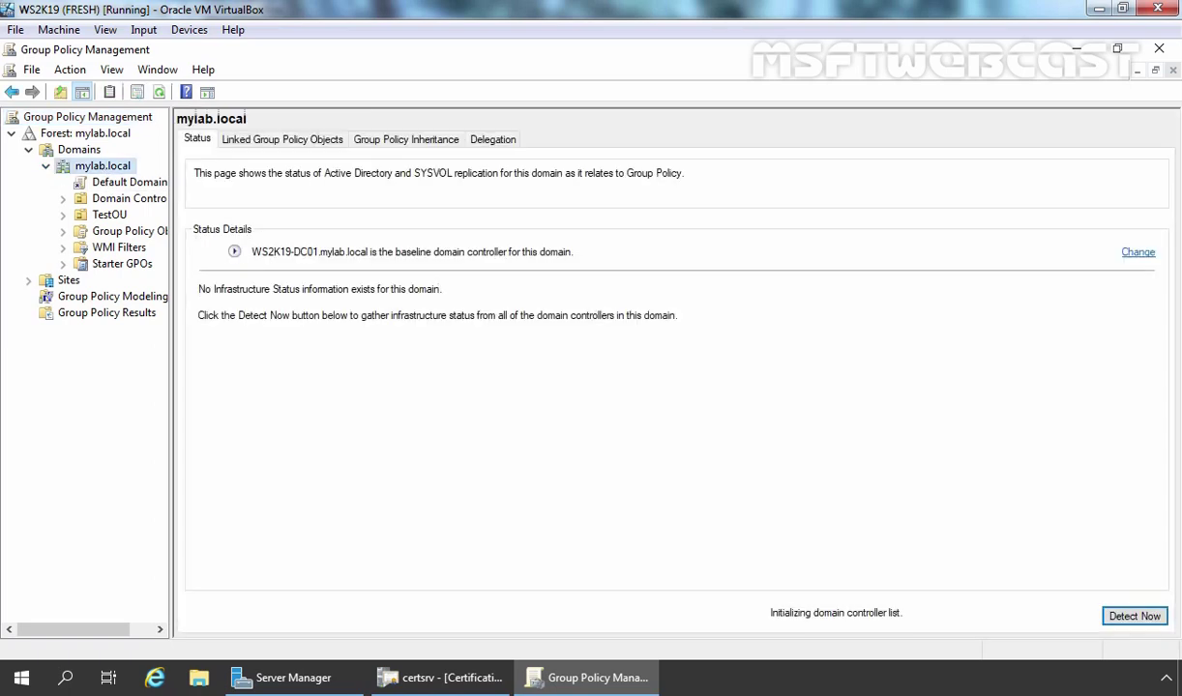
- Create a GPO named 'Auto Enrollment For Computer Certificate GPO' linked to mylab.local
right_click(102, 168)
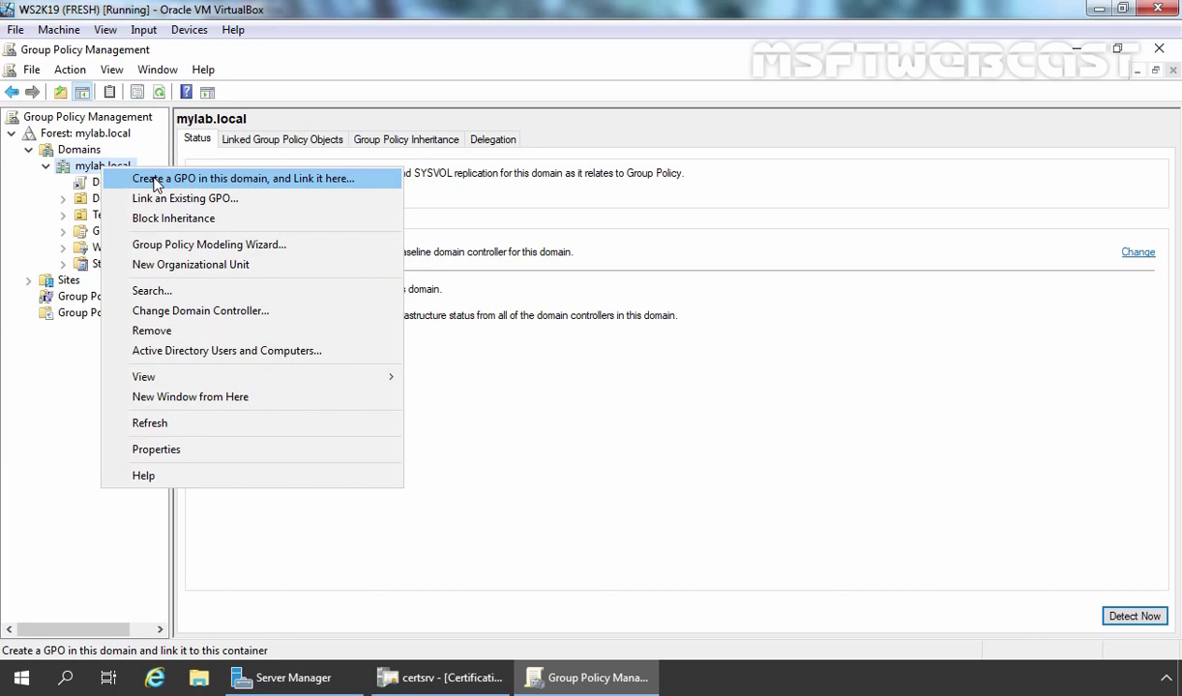
left_click(219, 180)
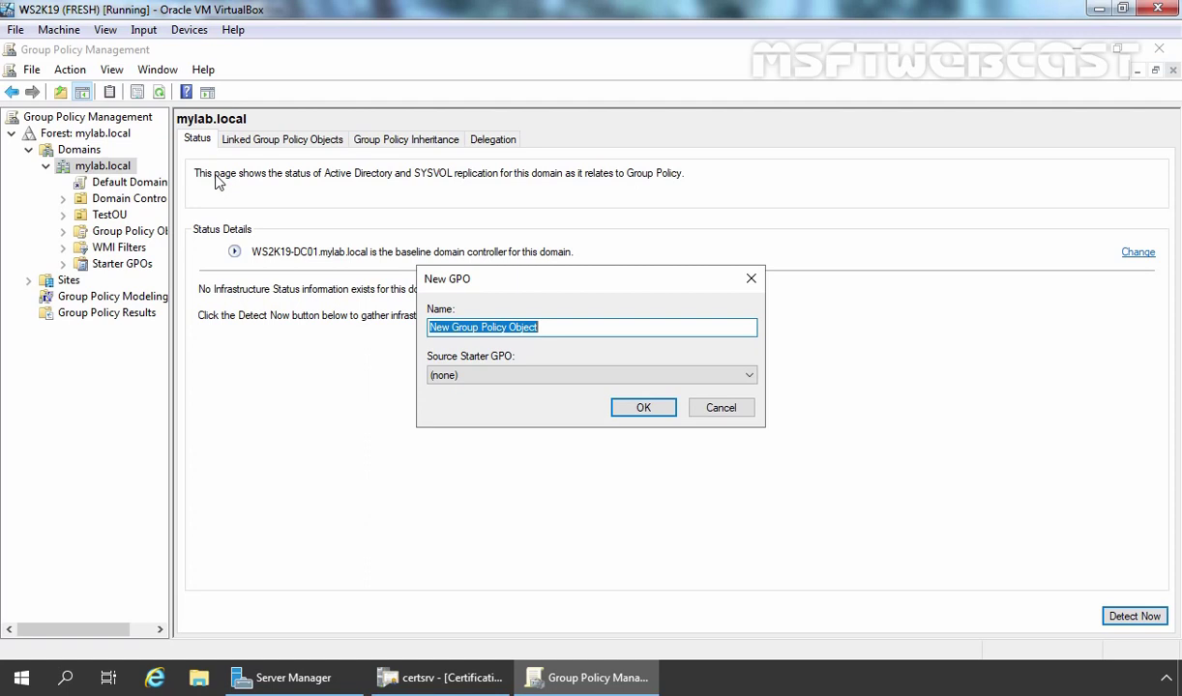
type("Auto Enrollment For Computer Certificate GPO")
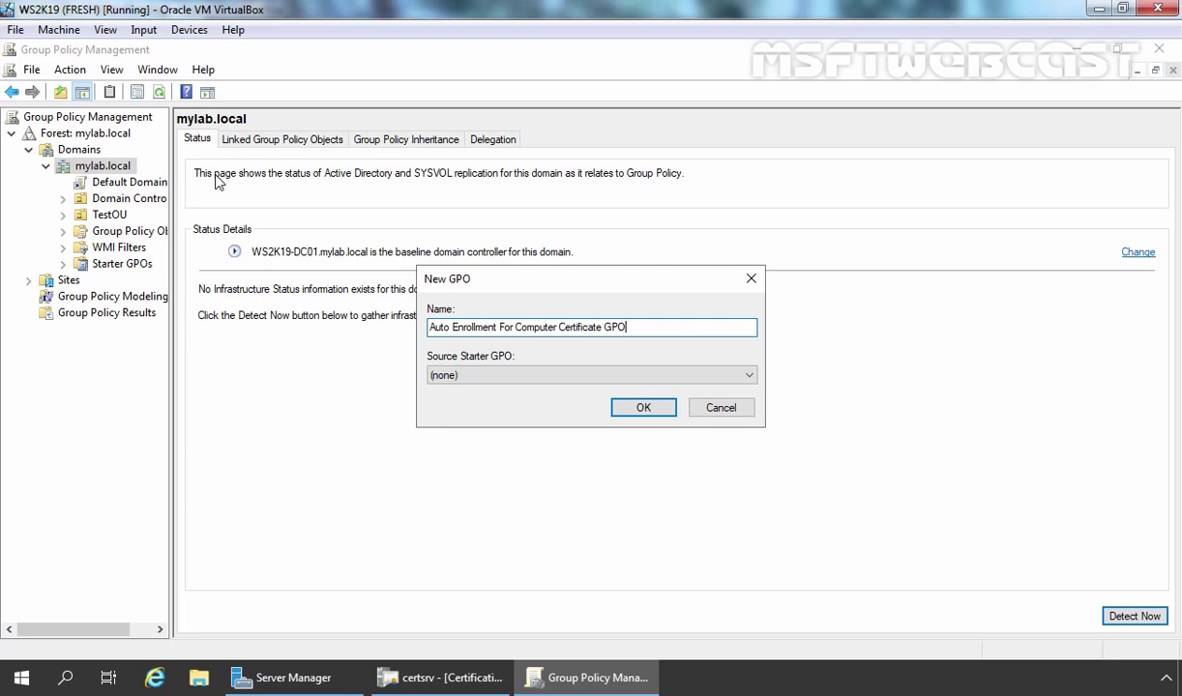
left_click(642, 408)
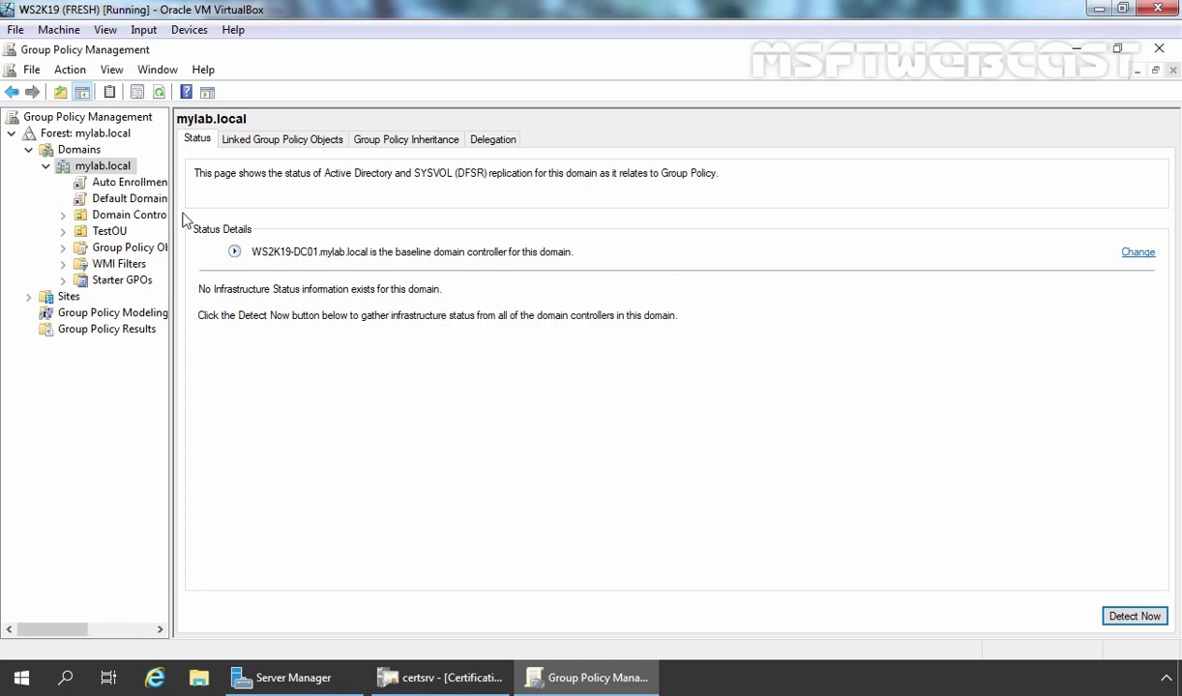
- Dismiss the GPO link warning and edit the new GPO in a maximized editor
left_click(120, 184)
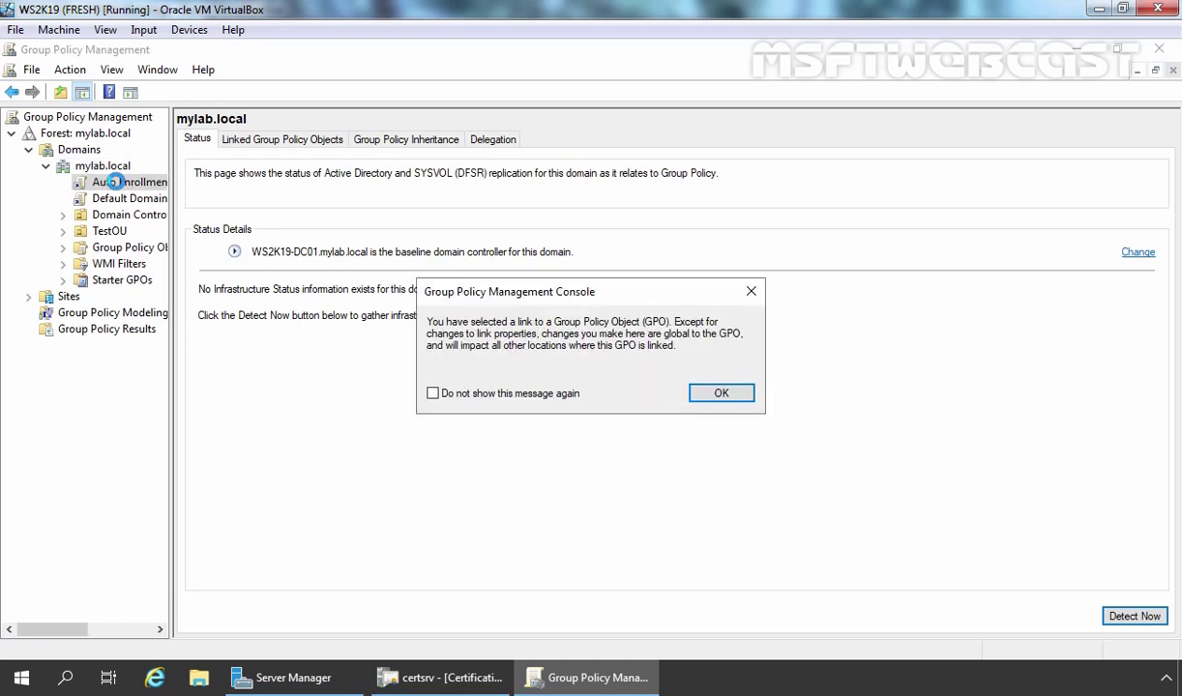
left_click(474, 392)
left_click(718, 395)
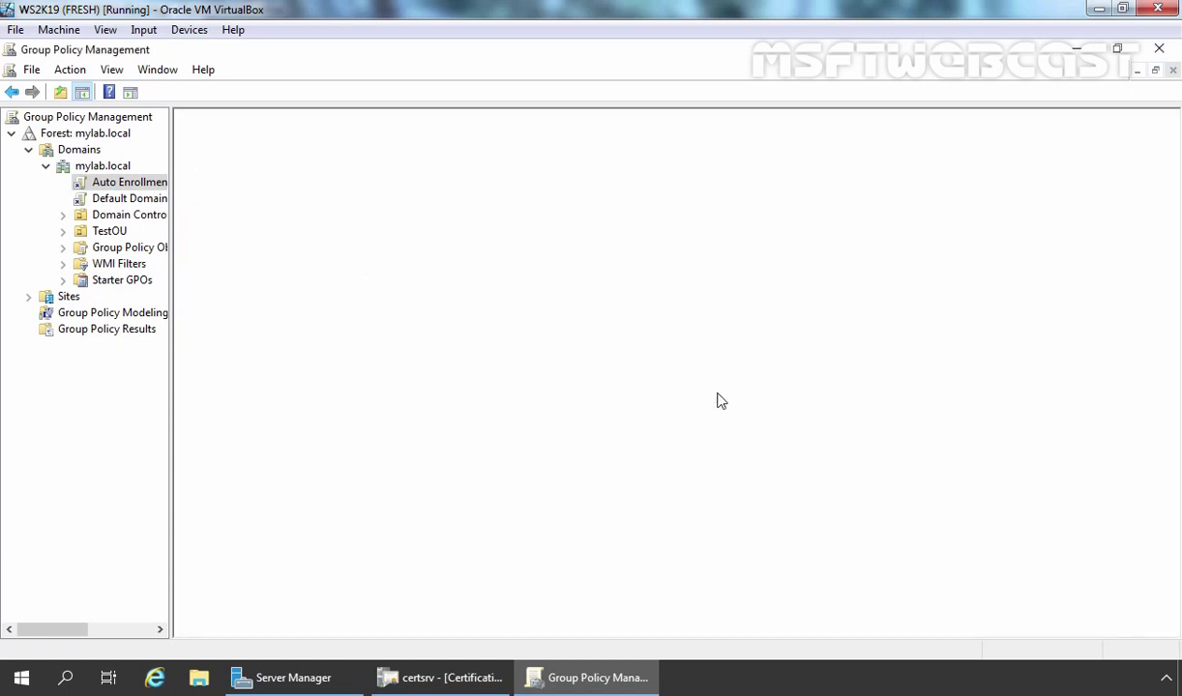
right_click(114, 183)
left_click(156, 198)
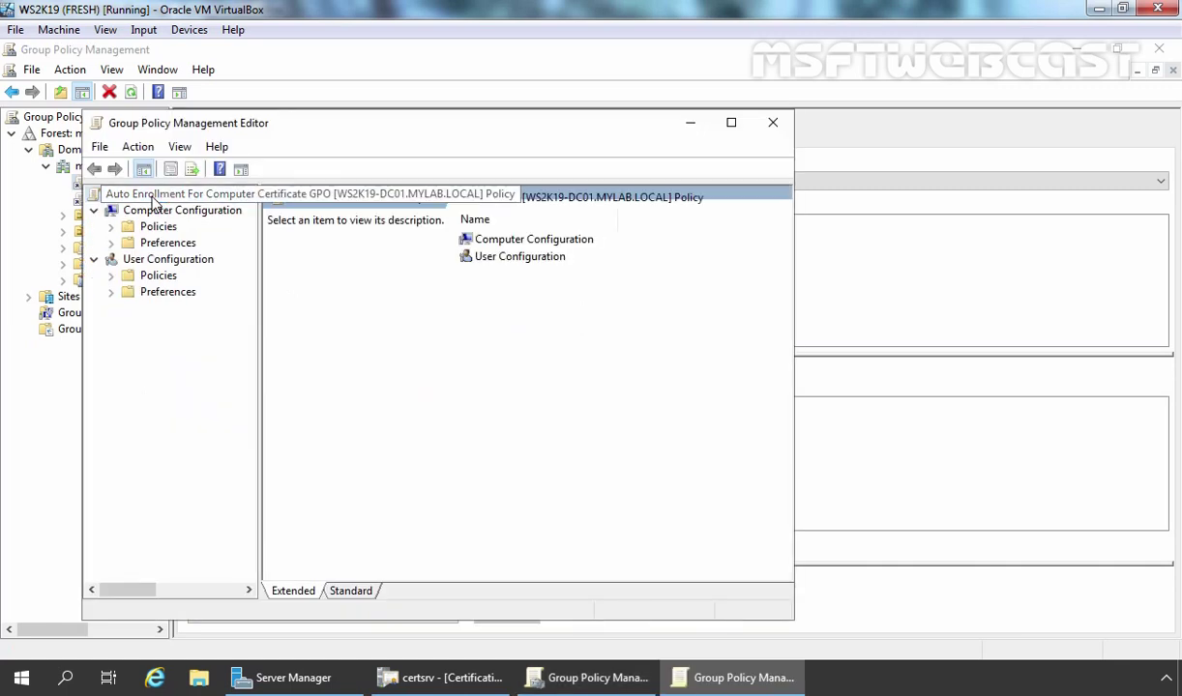
left_click(730, 123)
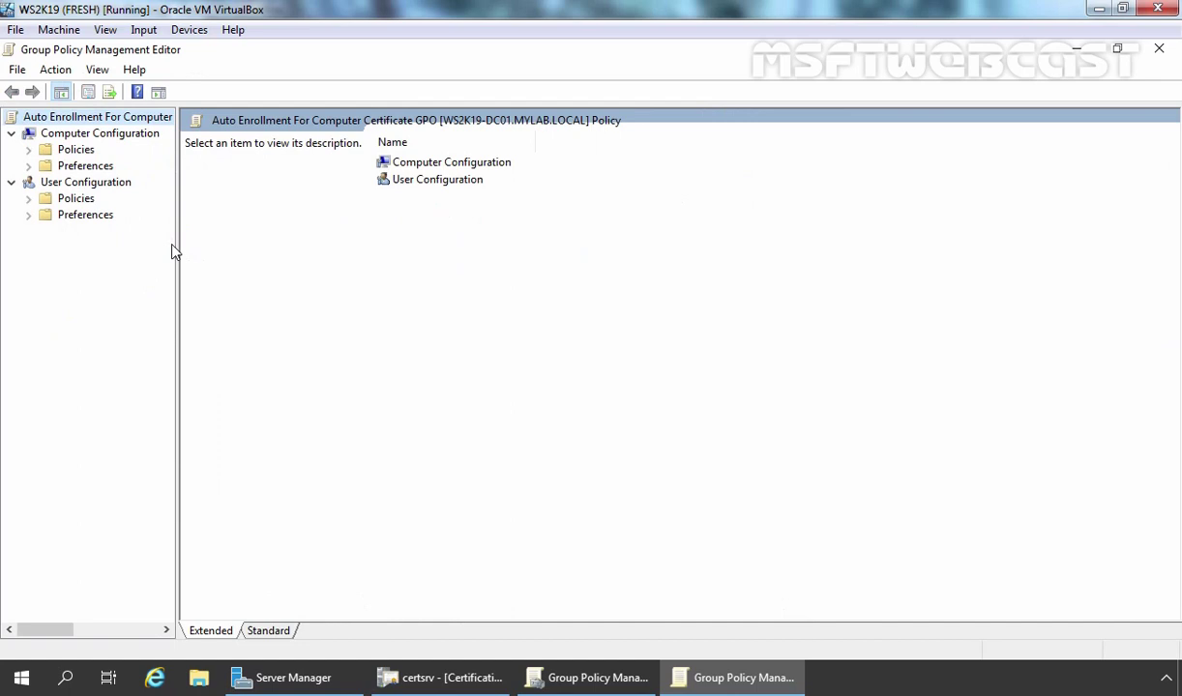
- Navigate Computer Configuration to Public Key Policies and select Certificate Services Client - Auto-Enrollment
left_click(91, 135)
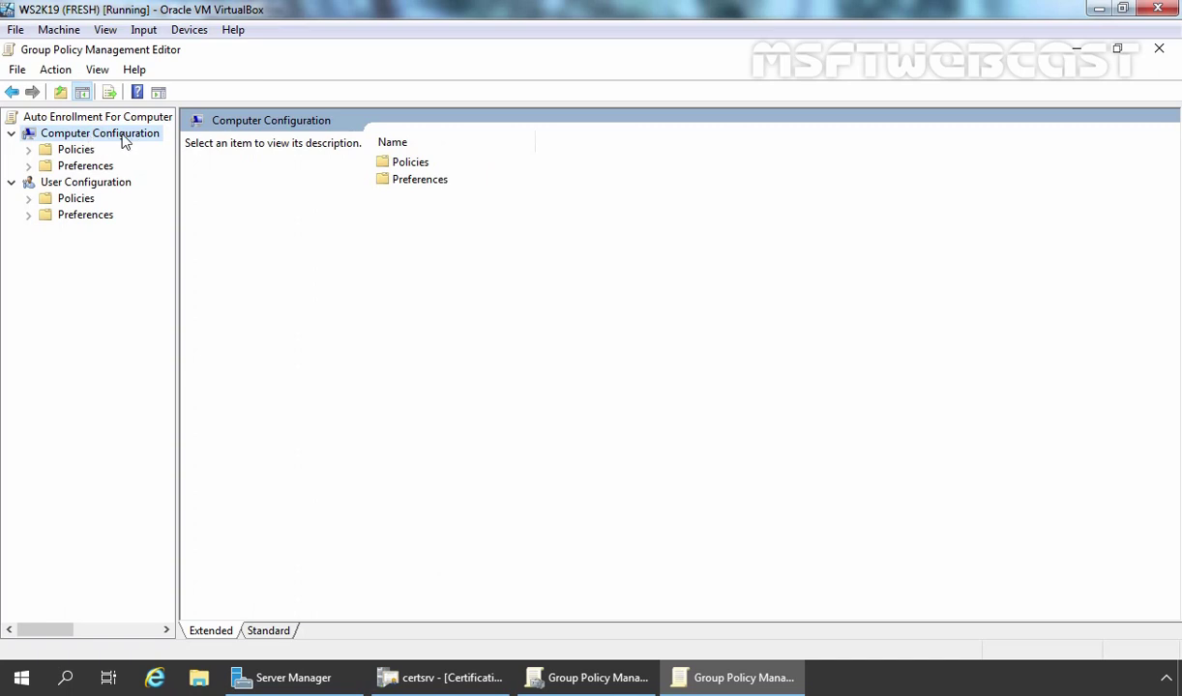
left_click(73, 149)
left_click(29, 151)
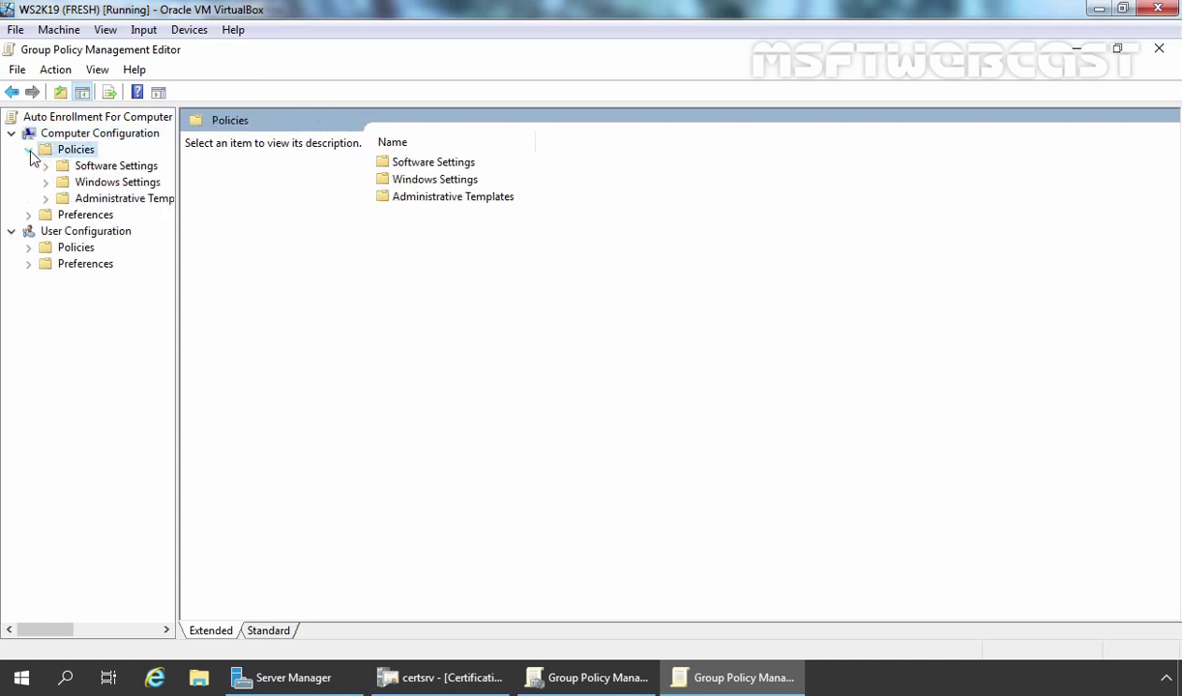
left_click(116, 182)
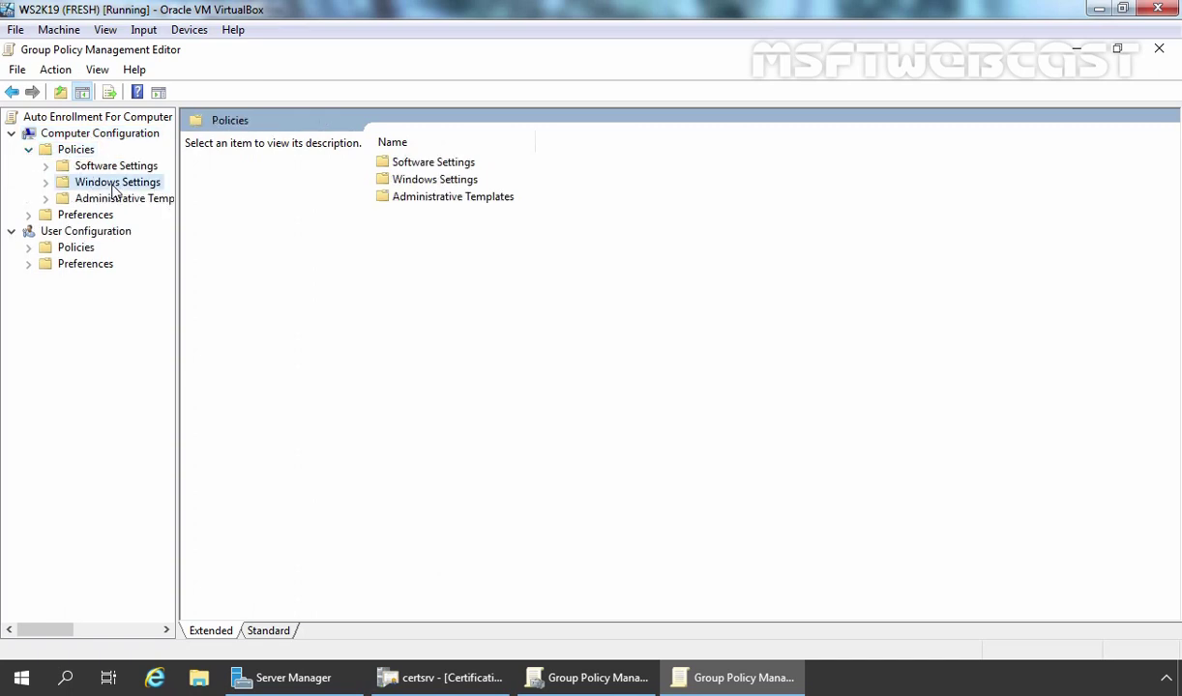
left_click(47, 182)
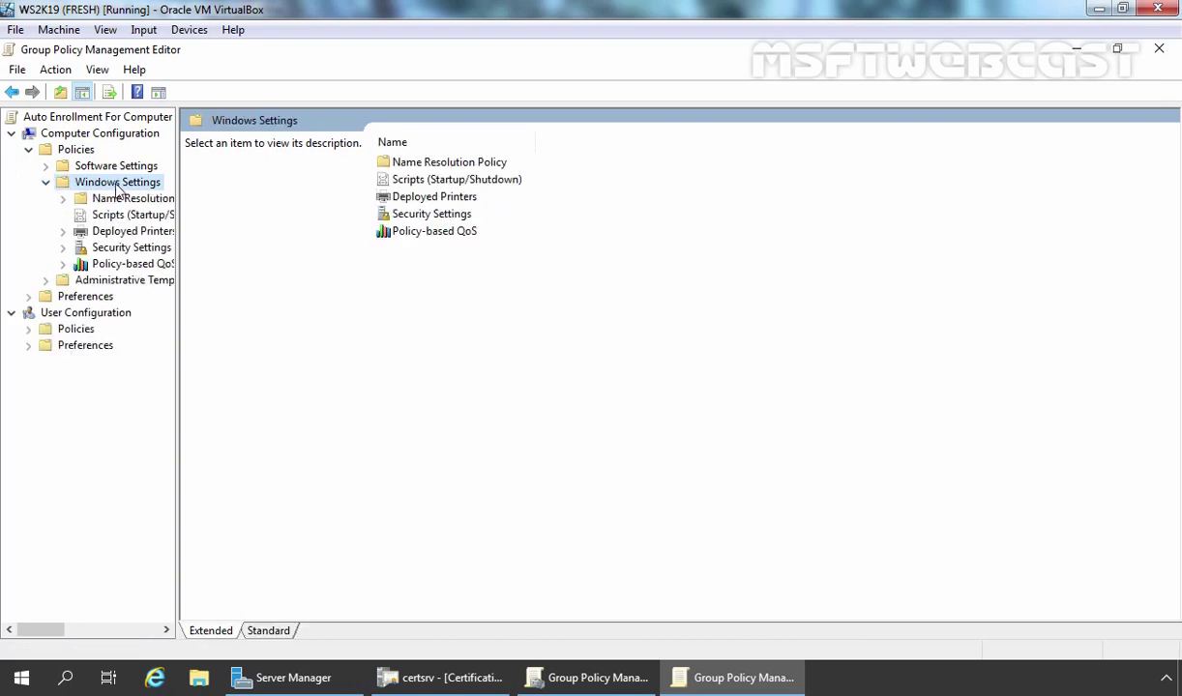
double_click(118, 249)
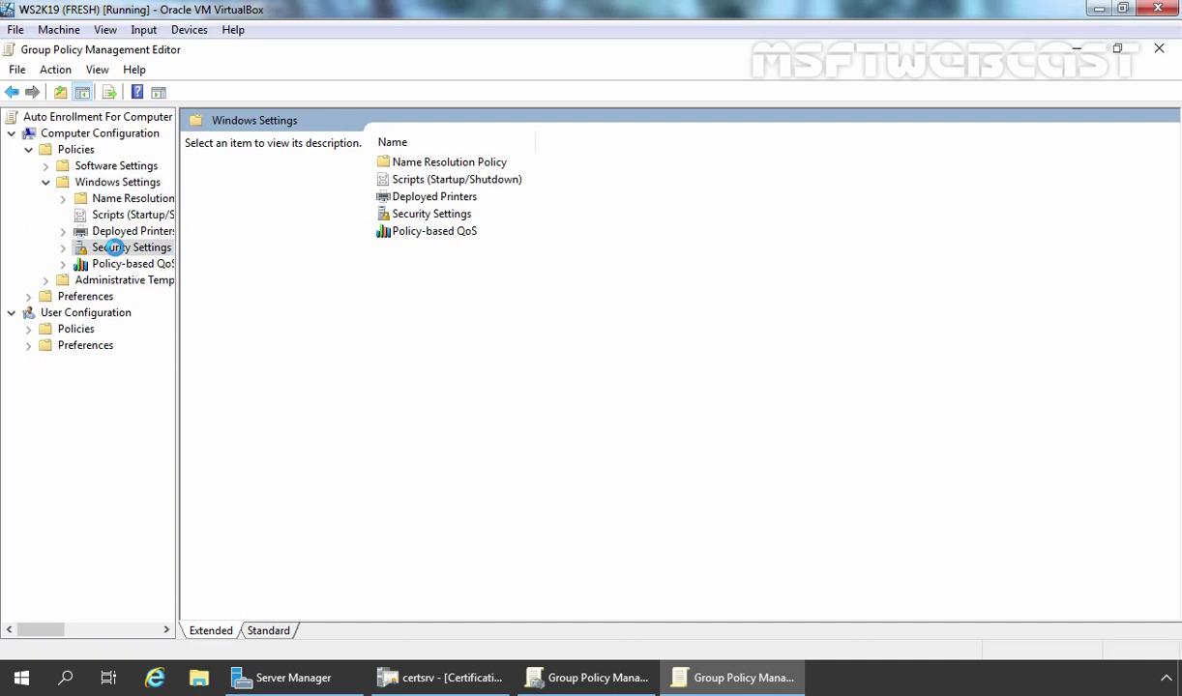
left_click_drag(176, 238, 281, 242)
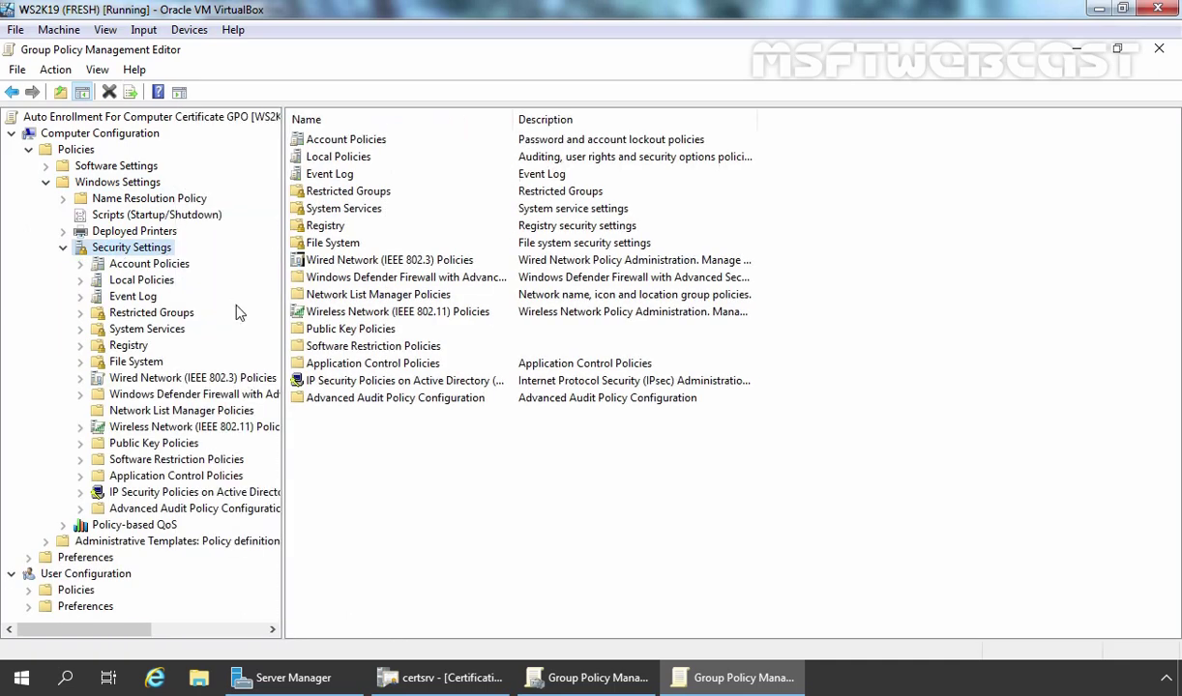
double_click(157, 444)
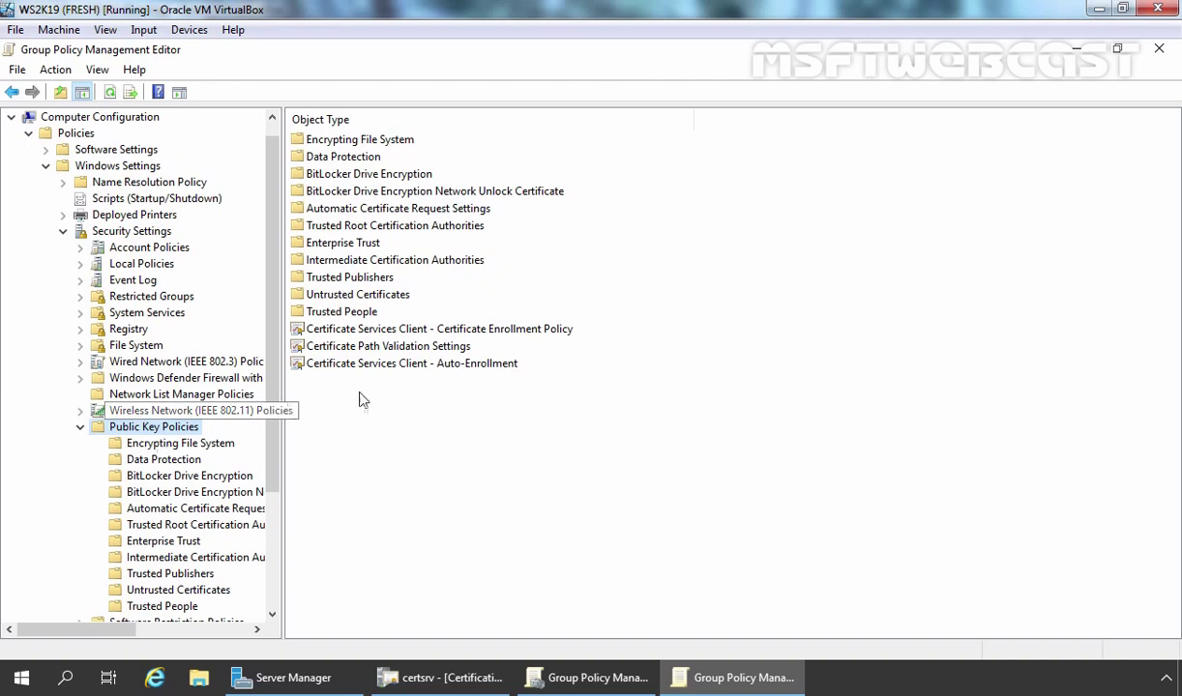
left_click(354, 372)
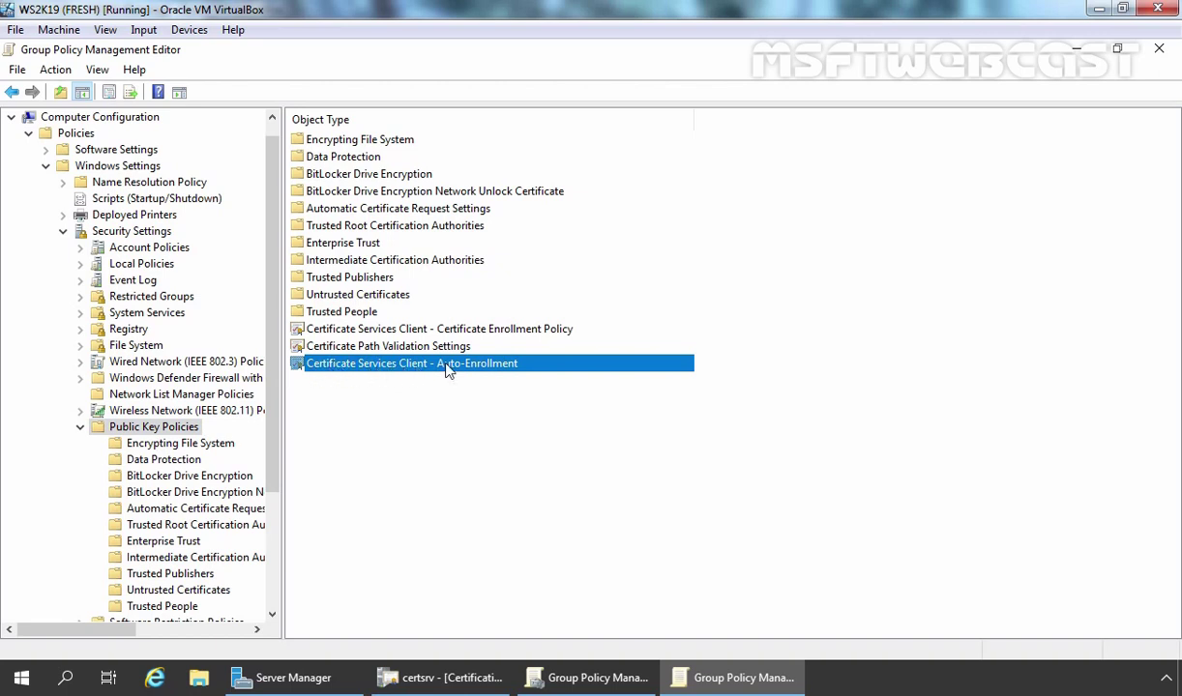
- Set auto-enrollment to Enabled with certificate renewal and template-based updates both checked
double_click(390, 361)
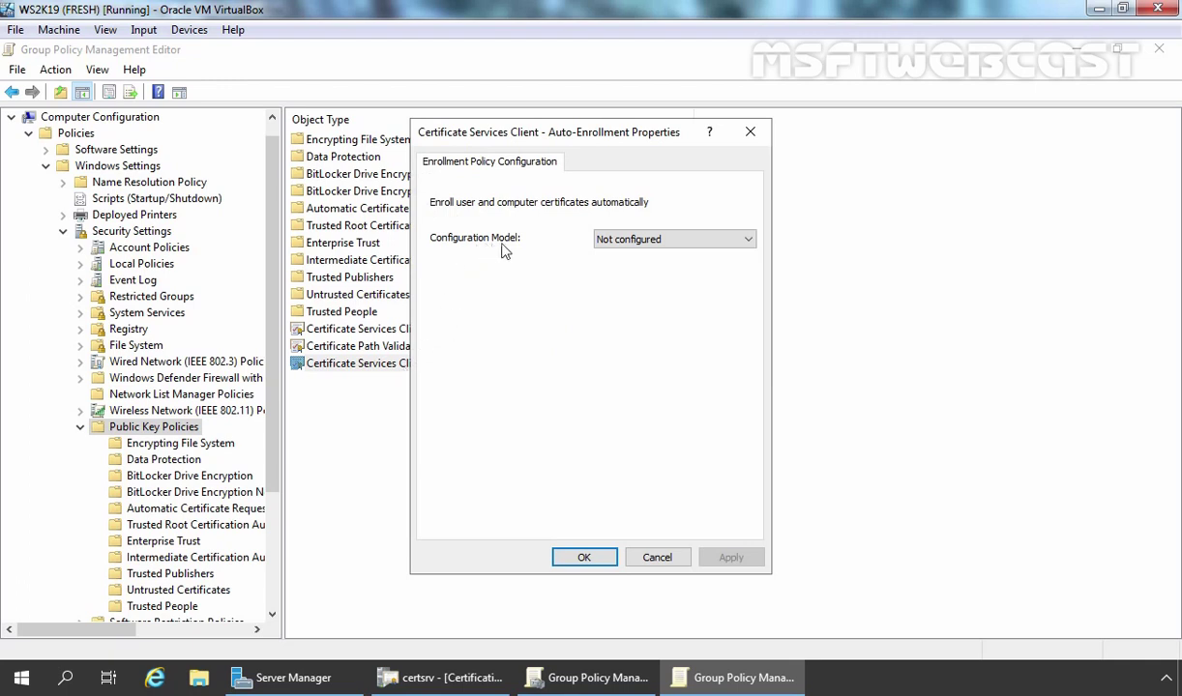
left_click(652, 246)
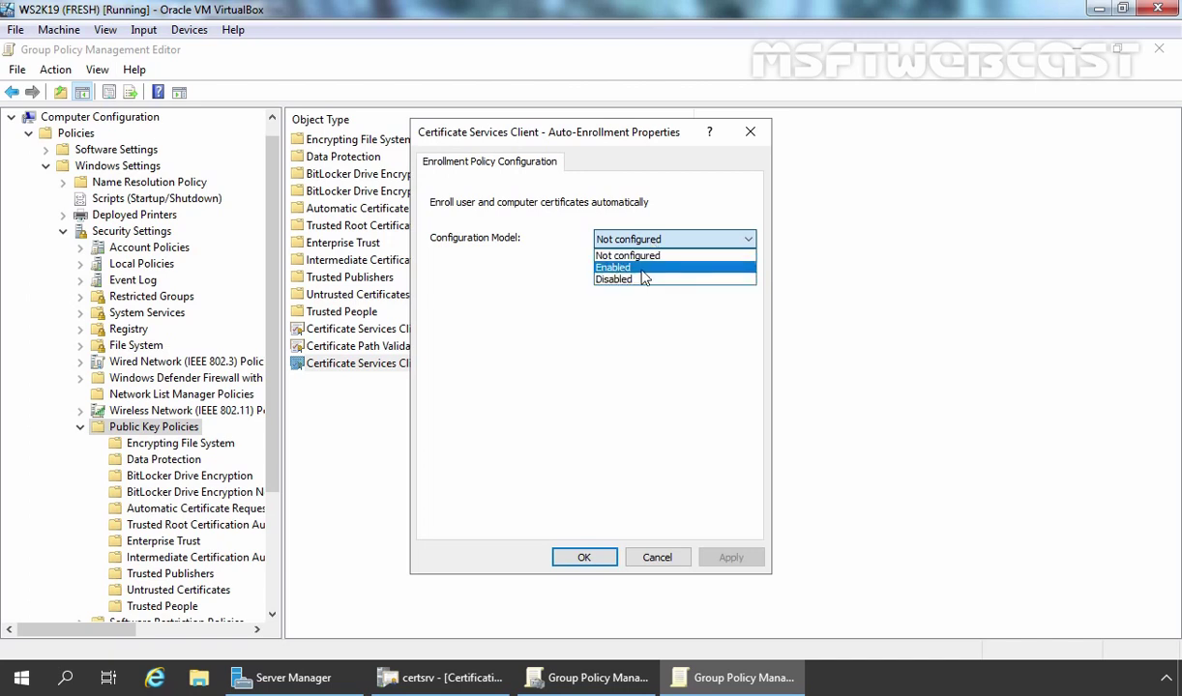
left_click(644, 268)
left_click(437, 273)
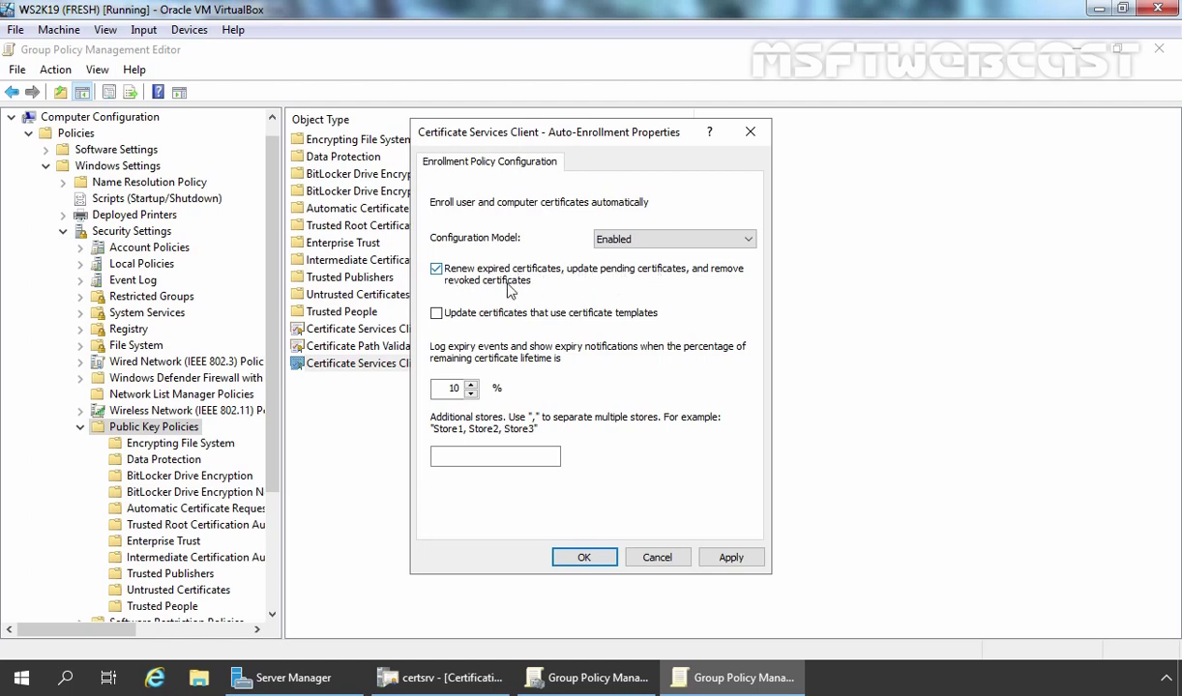
left_click(437, 316)
left_click(729, 558)
left_click(583, 557)
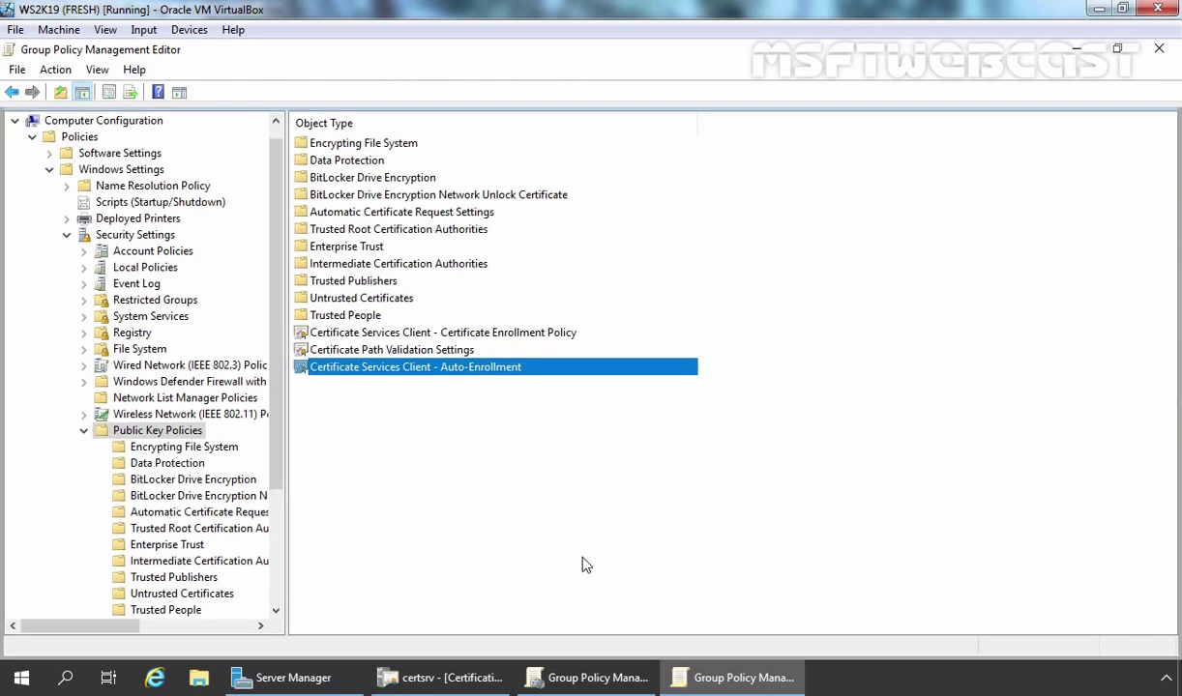
- Add a new Automatic Certificate Request using the Computer template
left_click(145, 432)
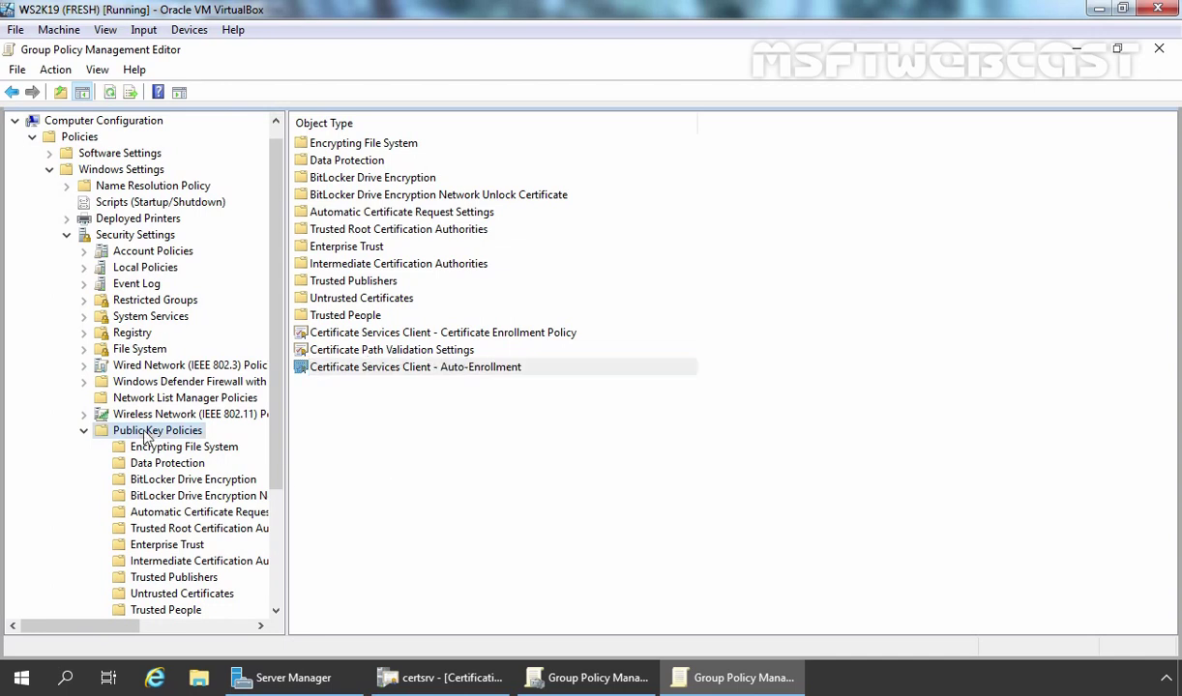
left_click(179, 518)
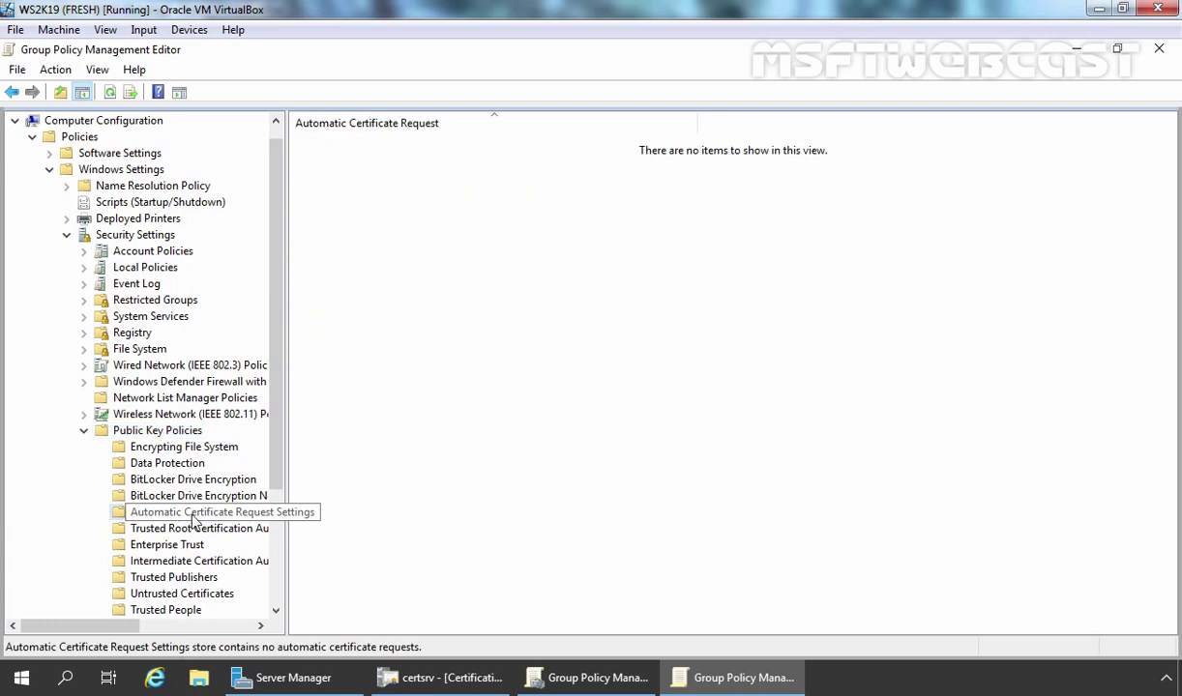
right_click(193, 515)
mouse_move(245, 535)
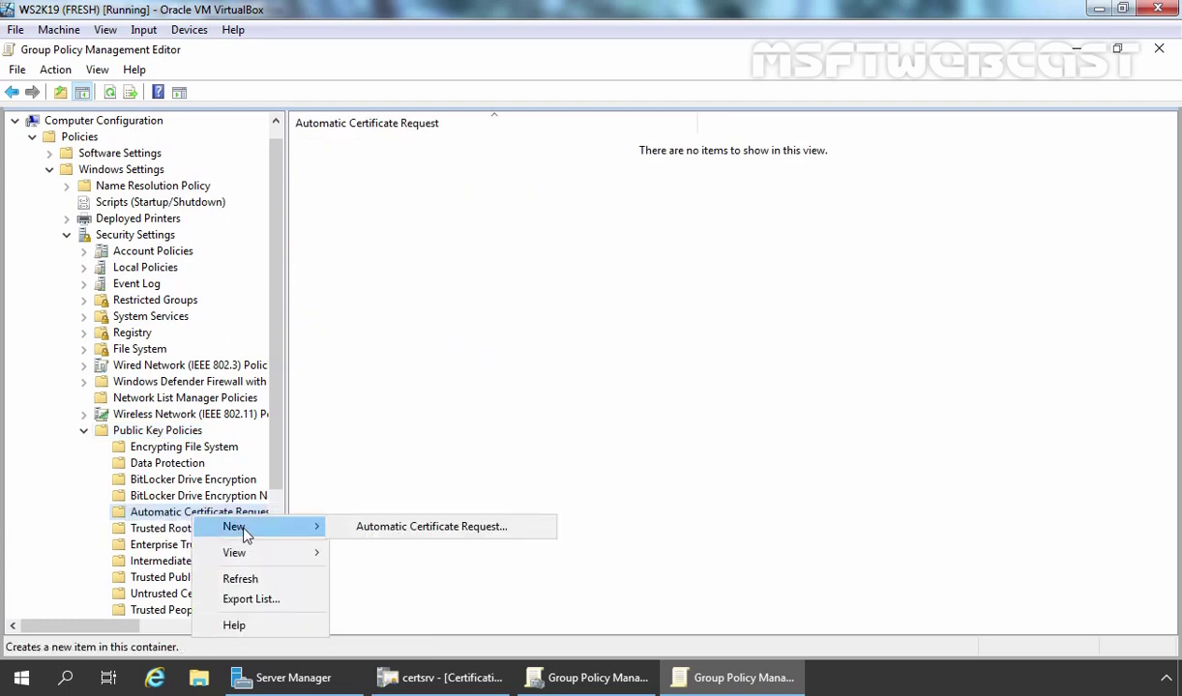
left_click(438, 528)
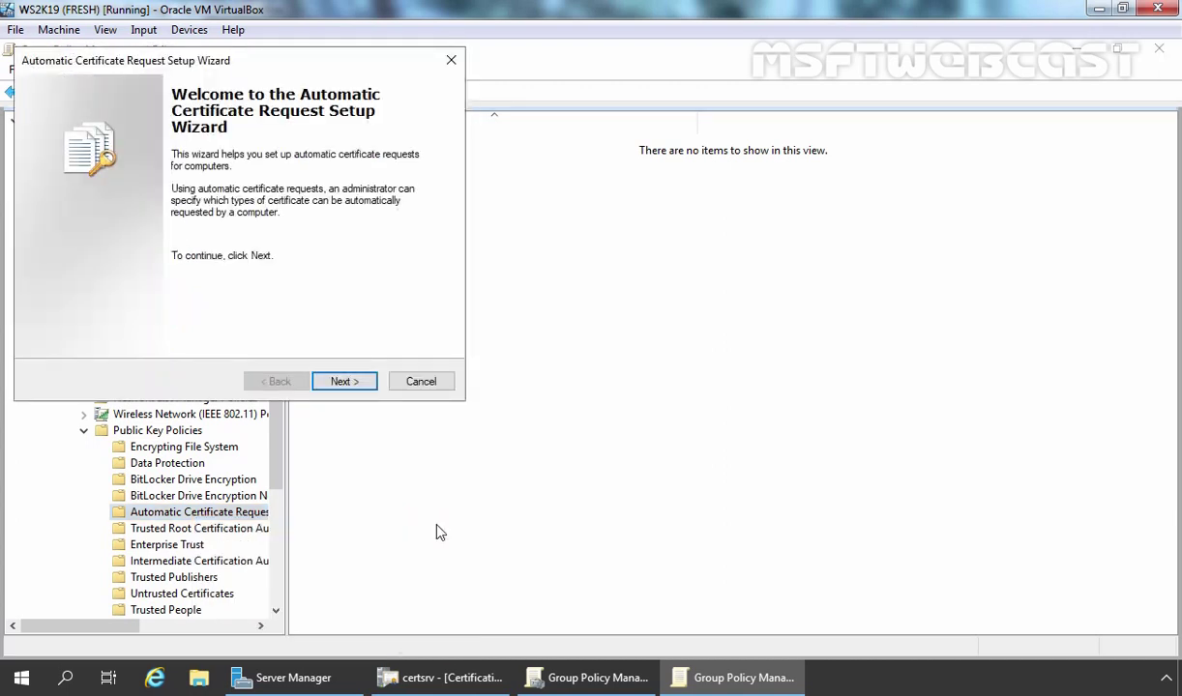
left_click(349, 383)
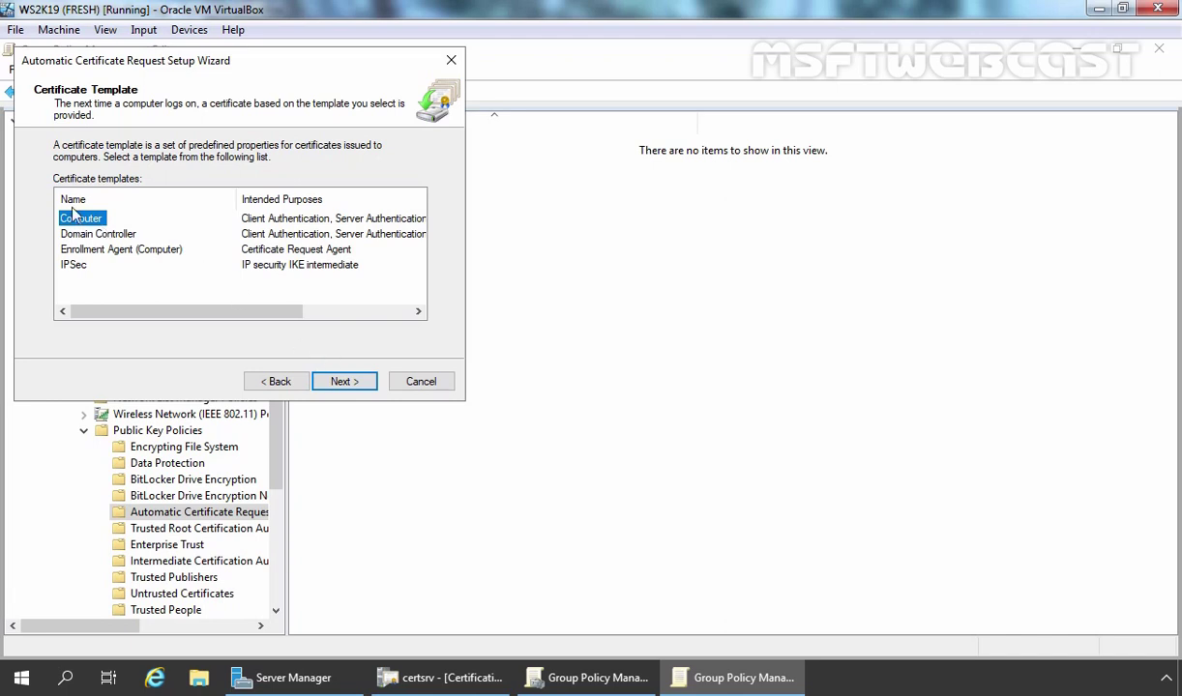
left_click(344, 383)
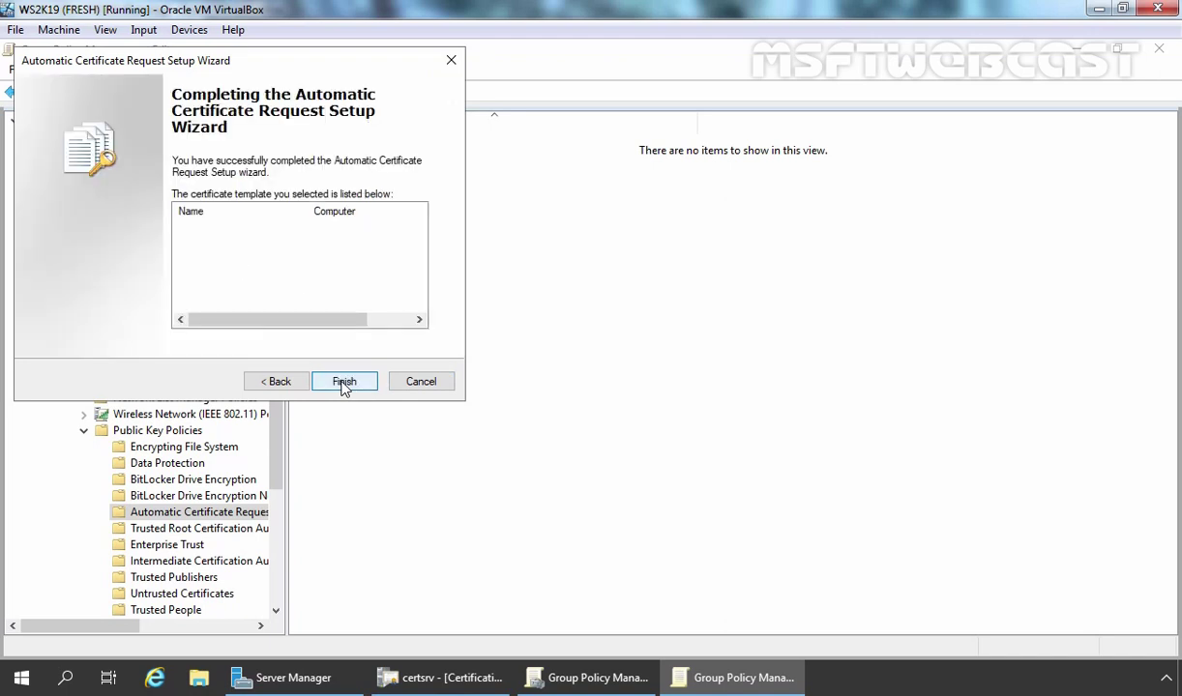
left_click(343, 382)
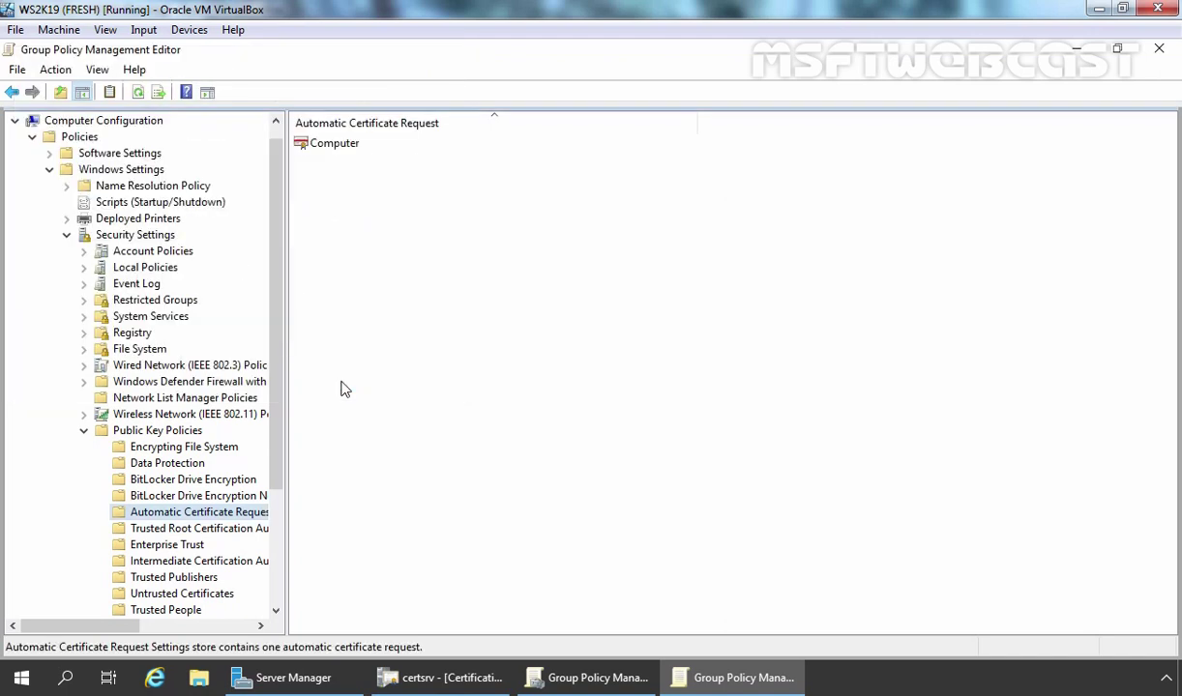
left_click(325, 147)
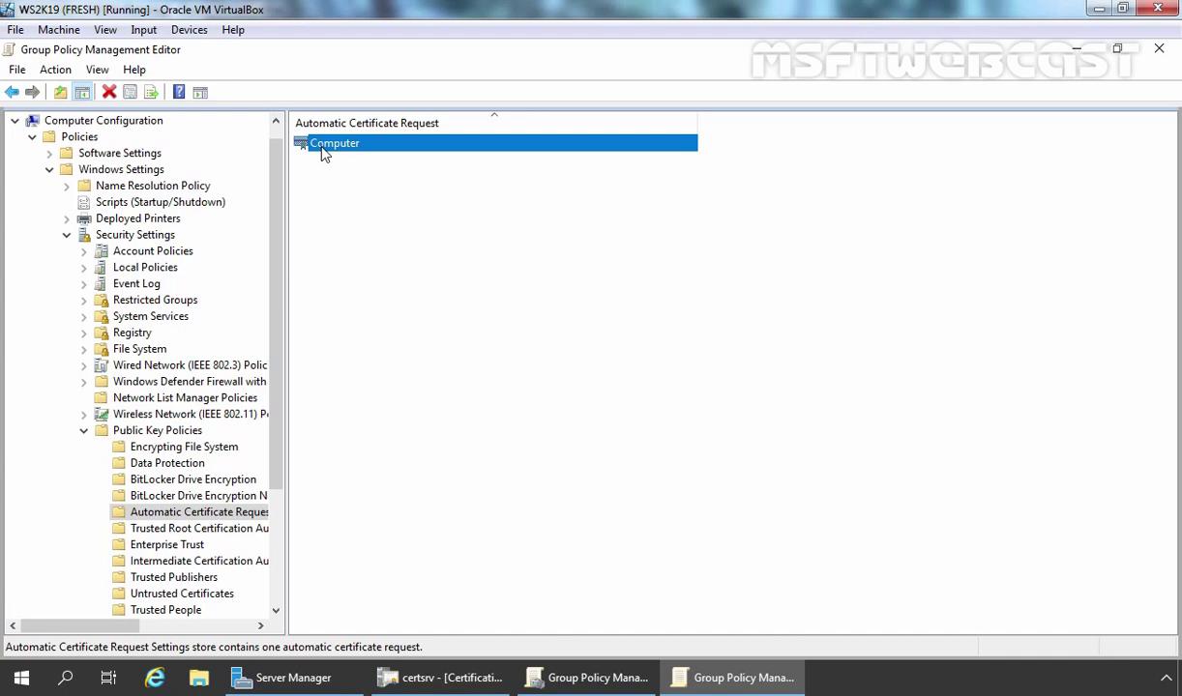
- Close the Group Policy Management Editor and the Group Policy Management console
left_click(1160, 51)
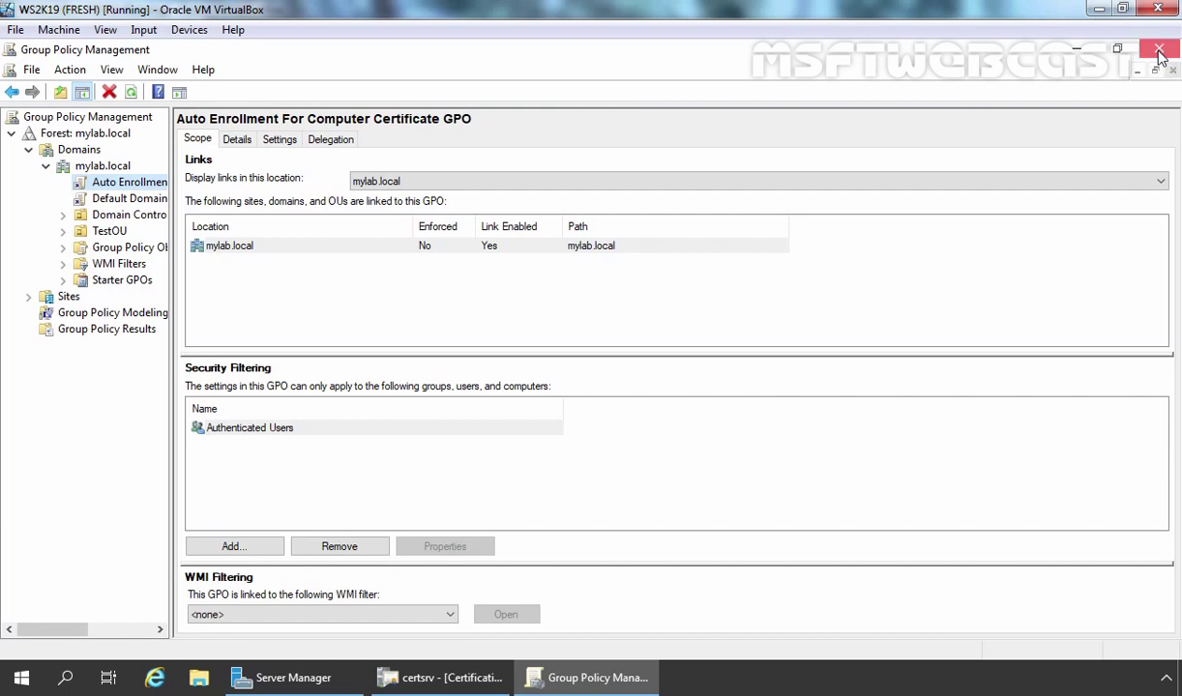
left_click(1160, 50)
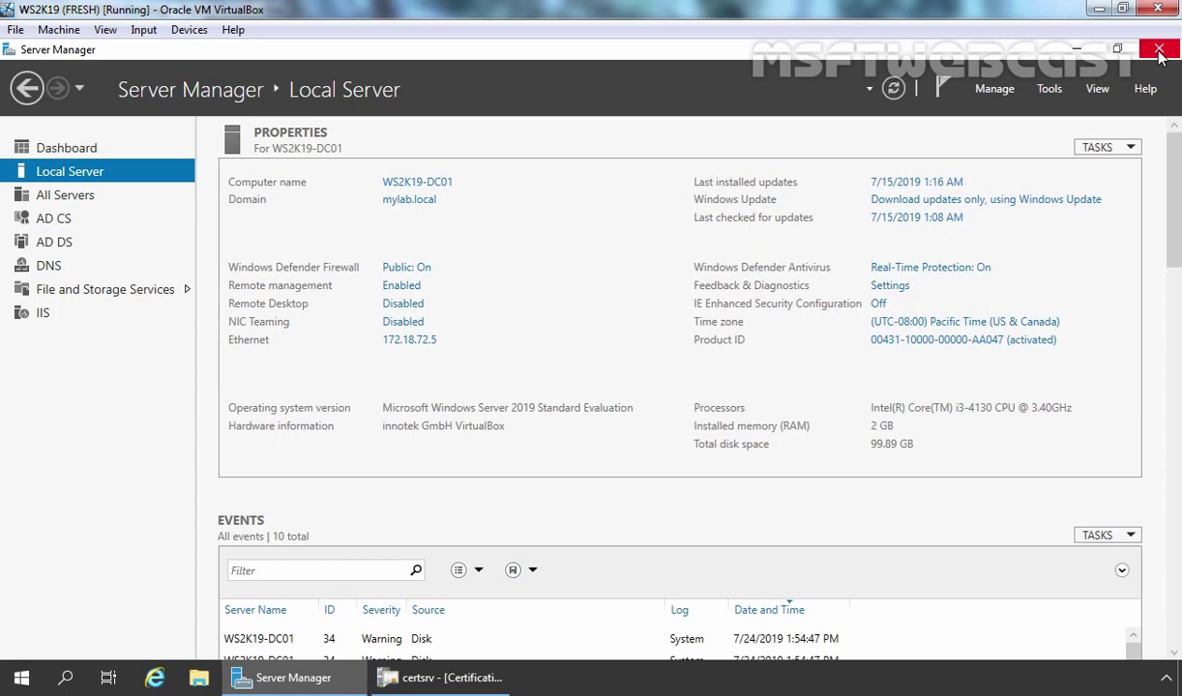
- Minimize Server Manager, start cmd from Run, and execute gpupdate /force
left_click(1076, 50)
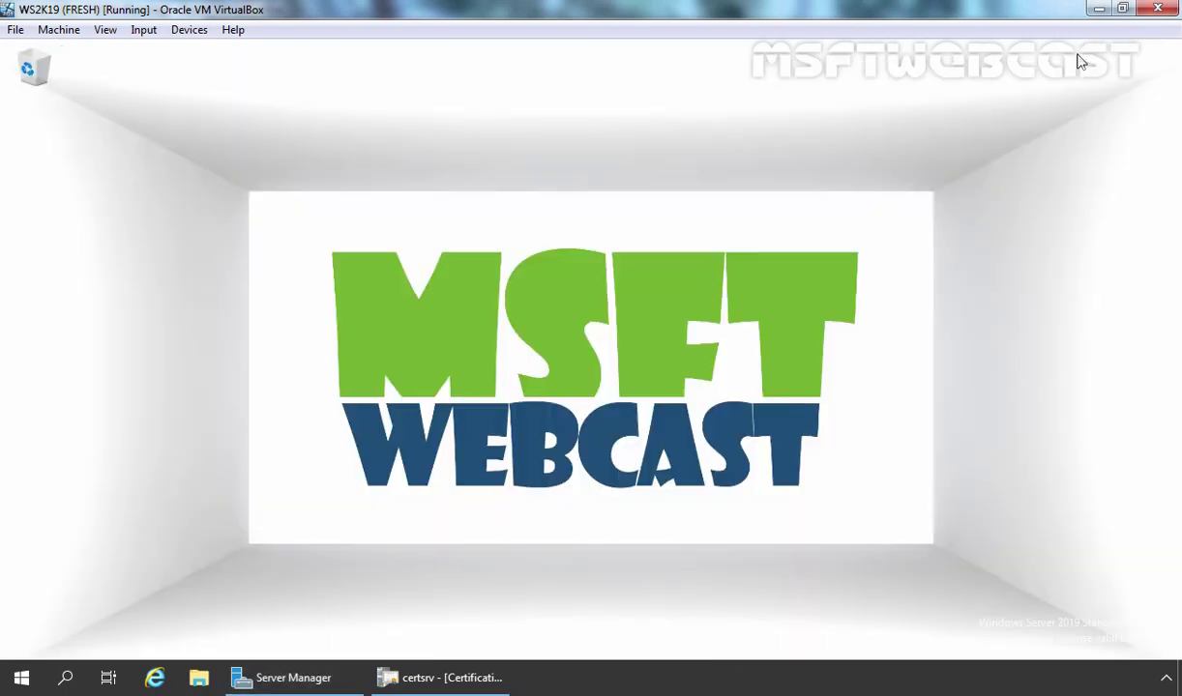
key("super+r")
type("cmd")
key("Return")
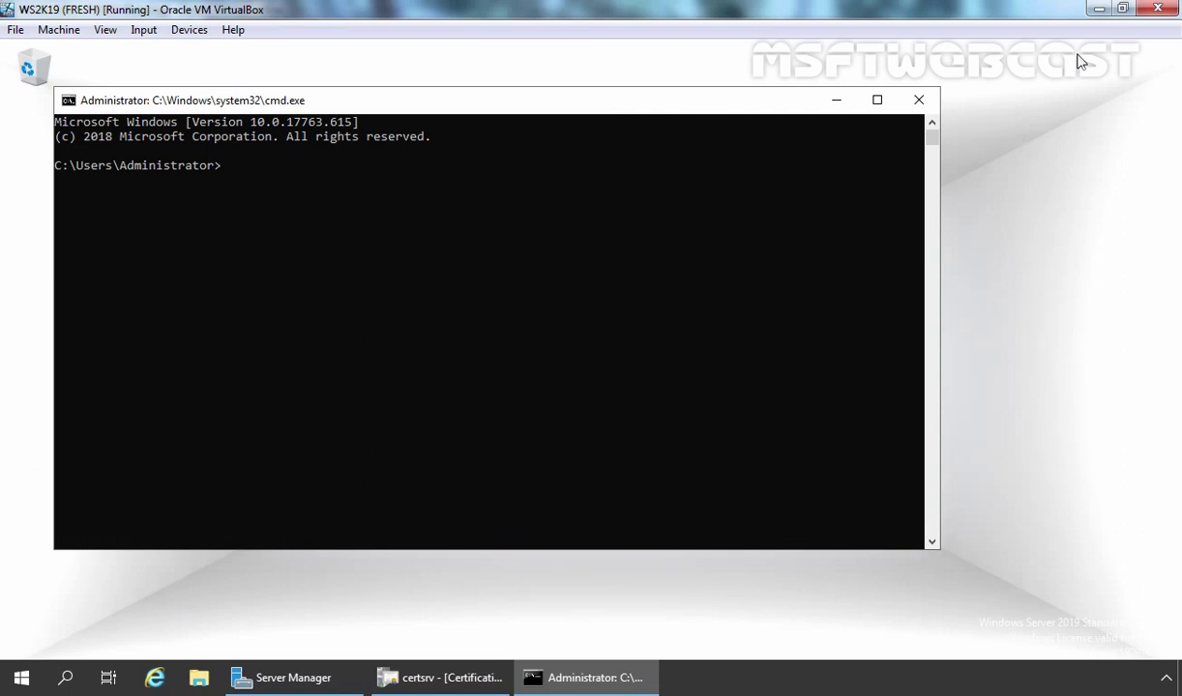
type("gpupdate /force")
key("Return")
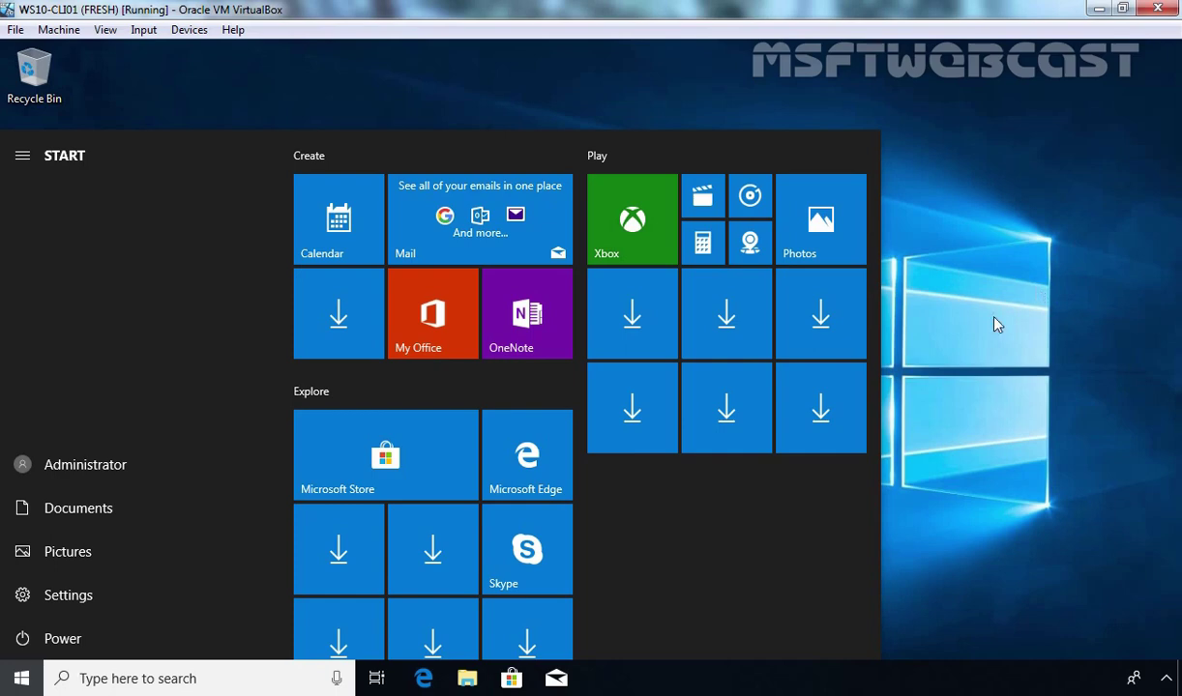
- Close the client's Start menu and launch an empty mmc console from Run
left_click(1011, 323)
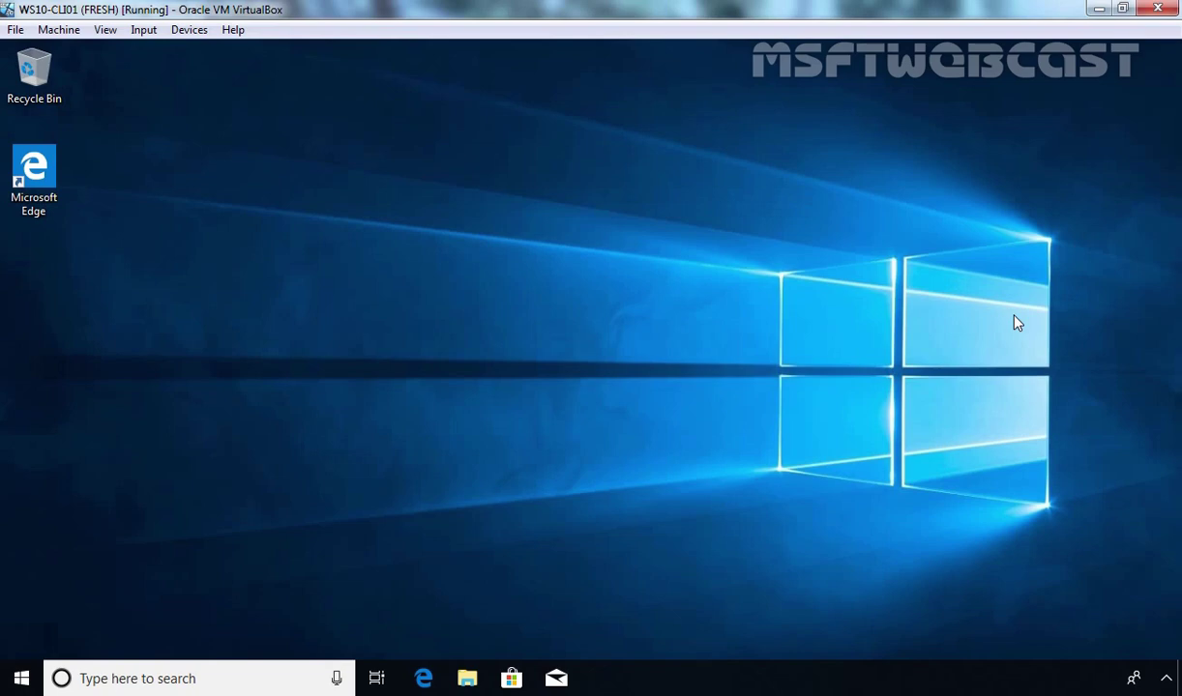
key("super+r")
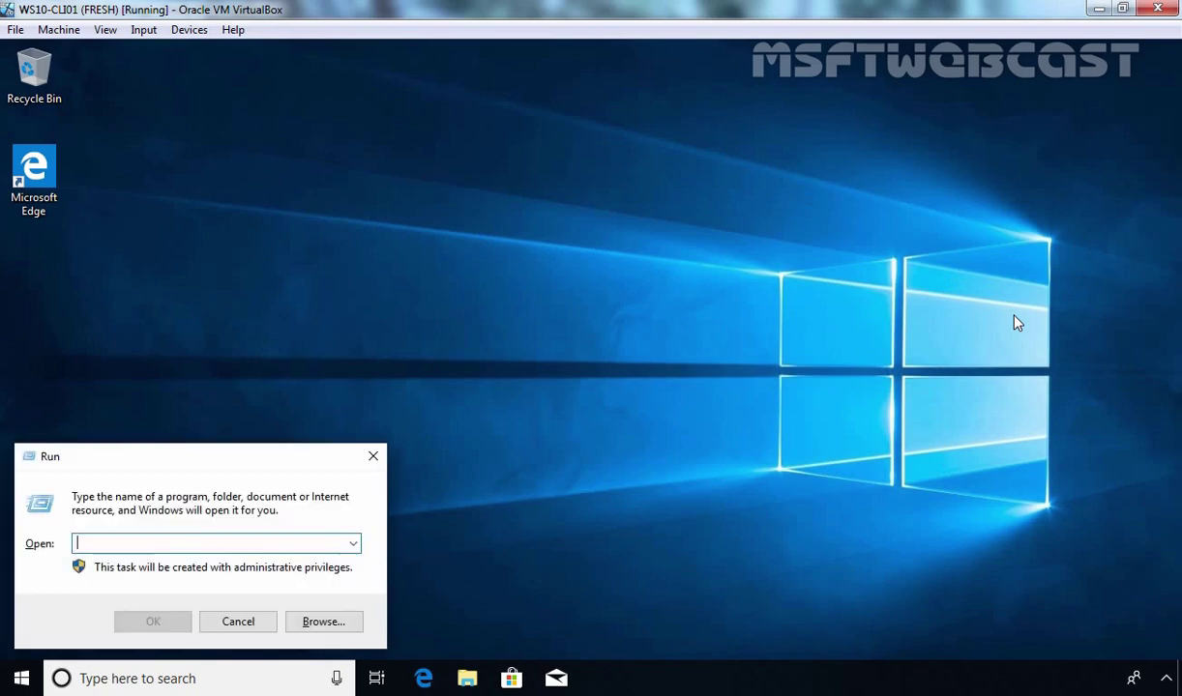
type("mmc")
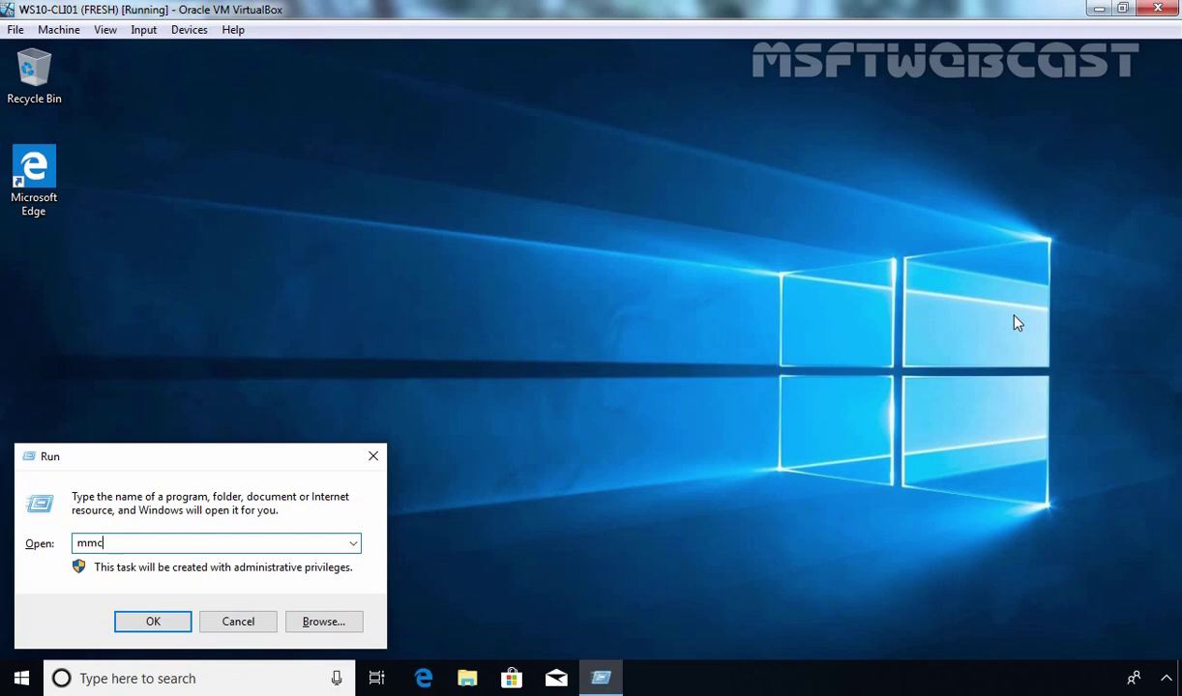
key("Return")
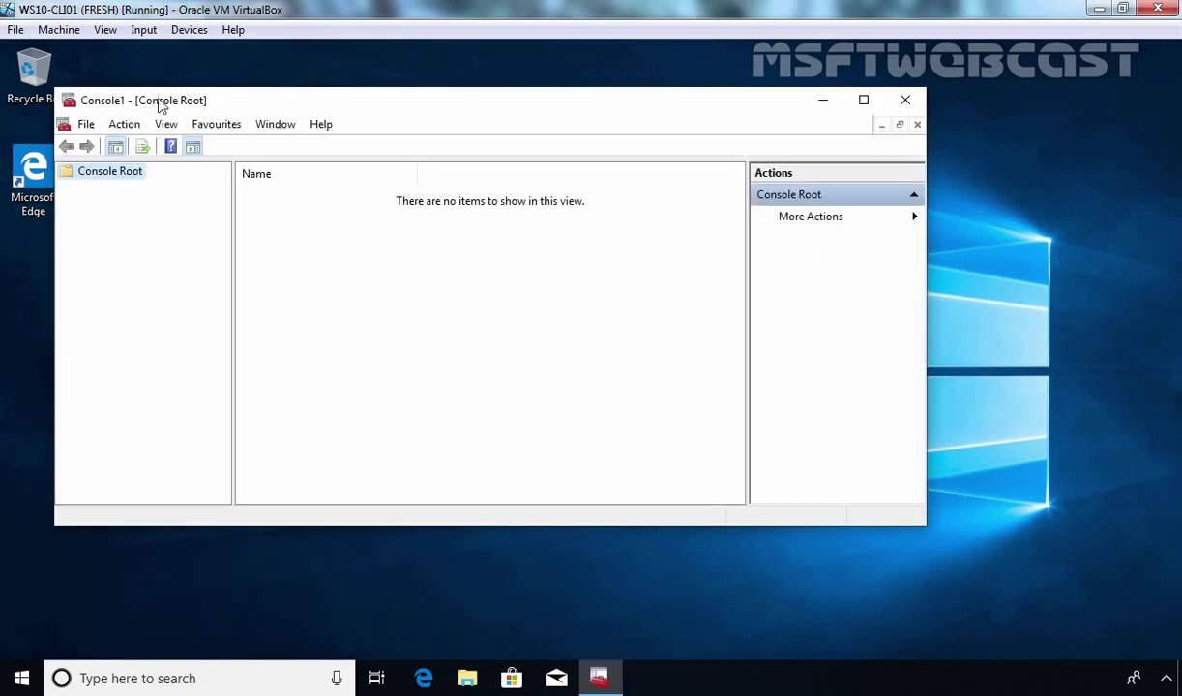
- Add the Certificates snap-in for the local computer account to the console
left_click(86, 126)
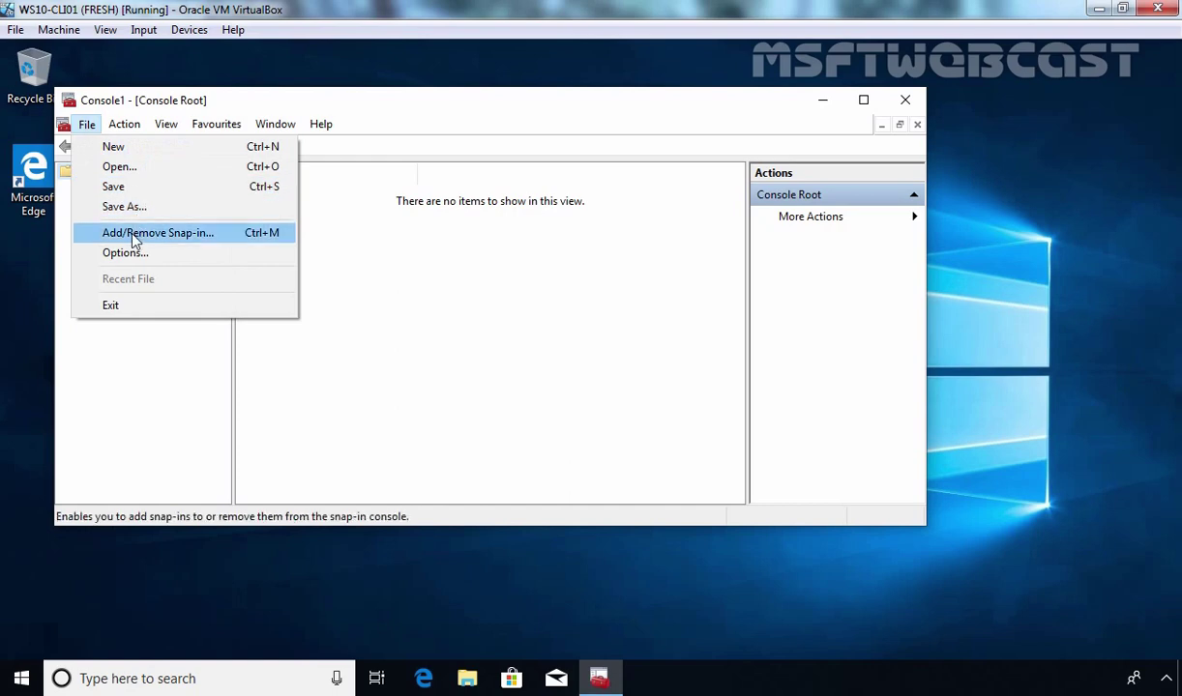
left_click(190, 237)
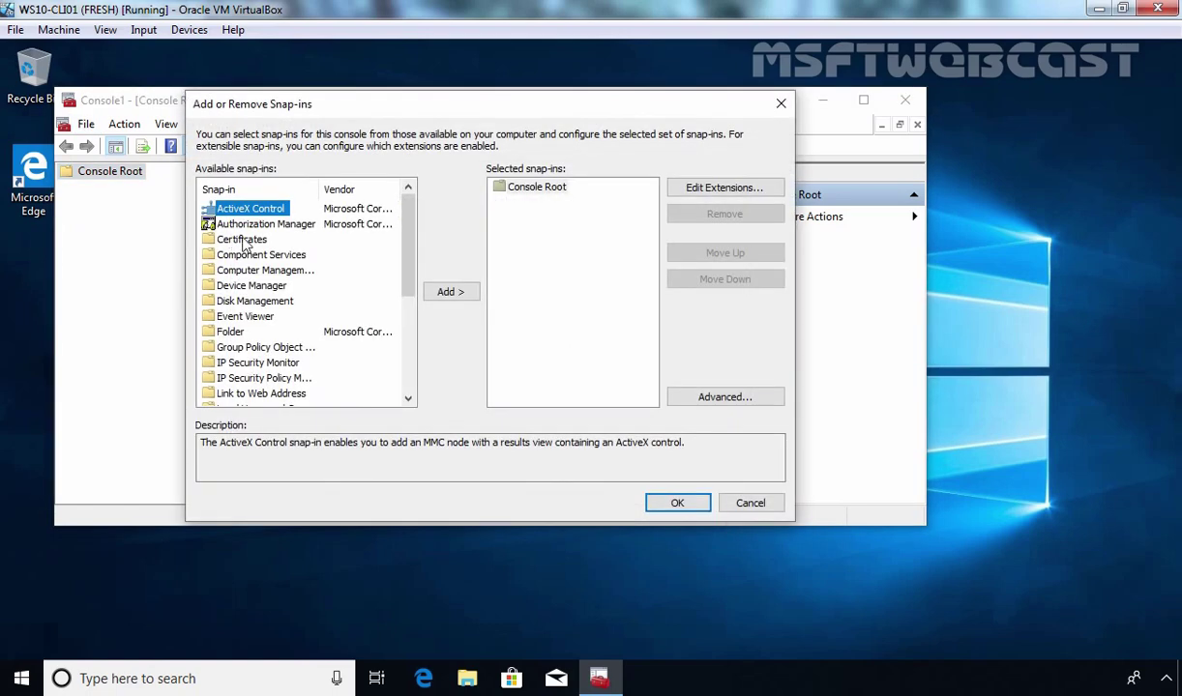
left_click(236, 240)
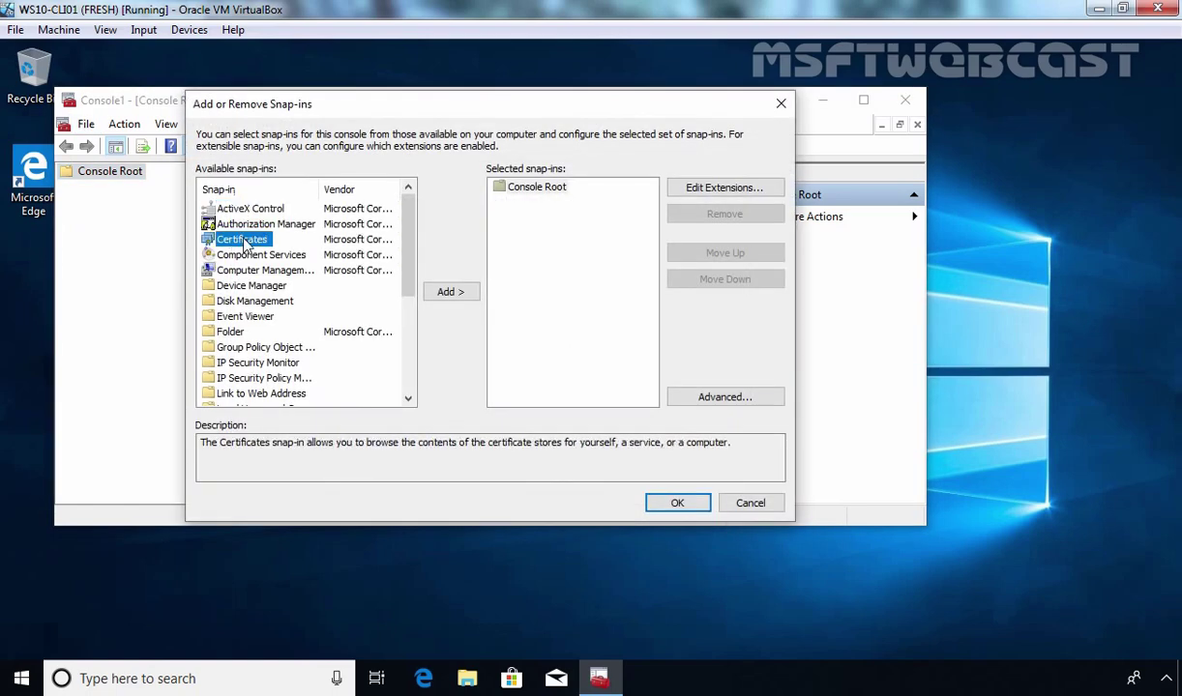
left_click(451, 291)
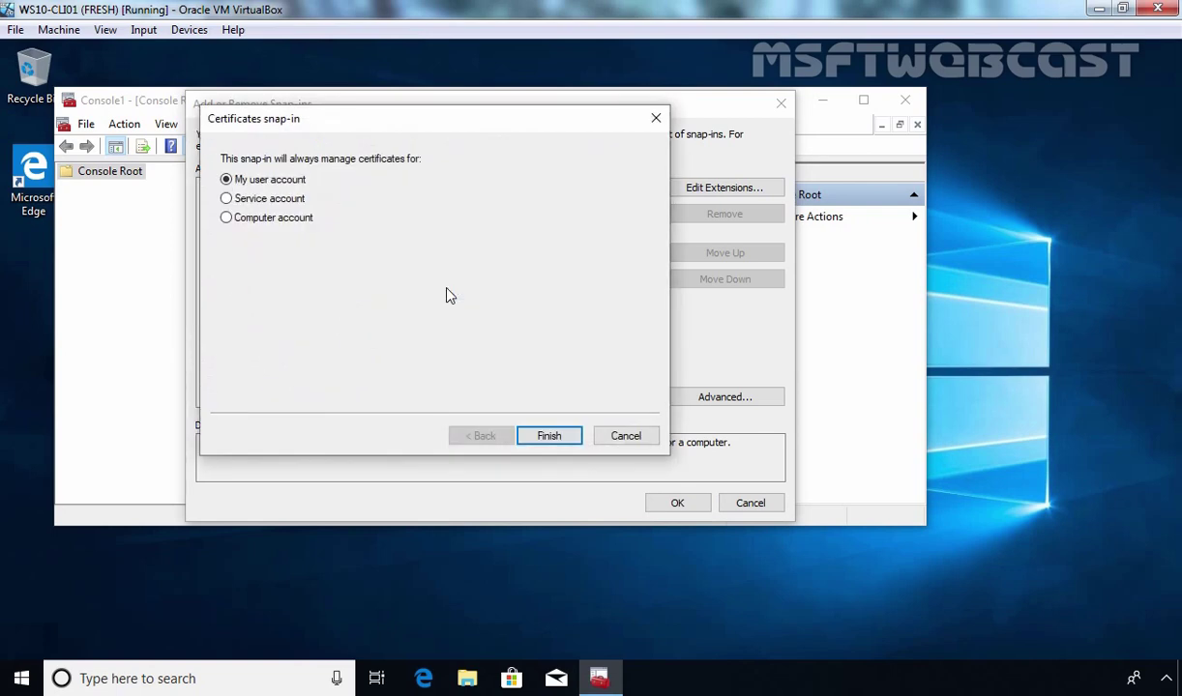
left_click(259, 222)
left_click(548, 437)
left_click(549, 437)
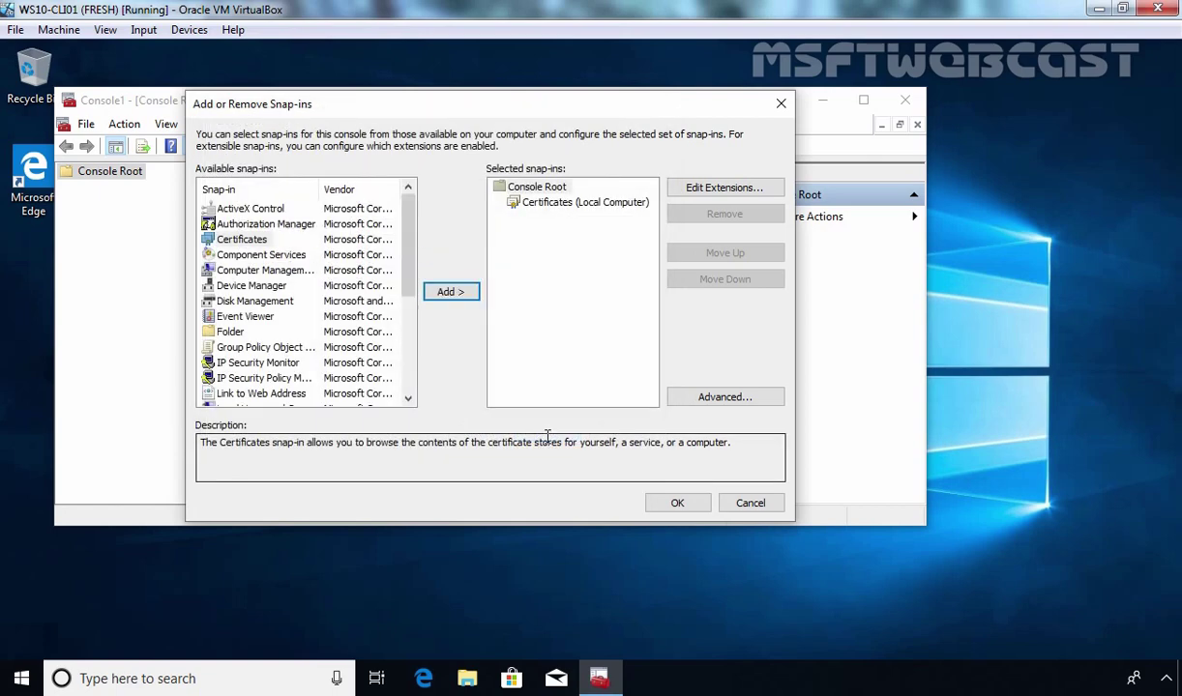
left_click(678, 504)
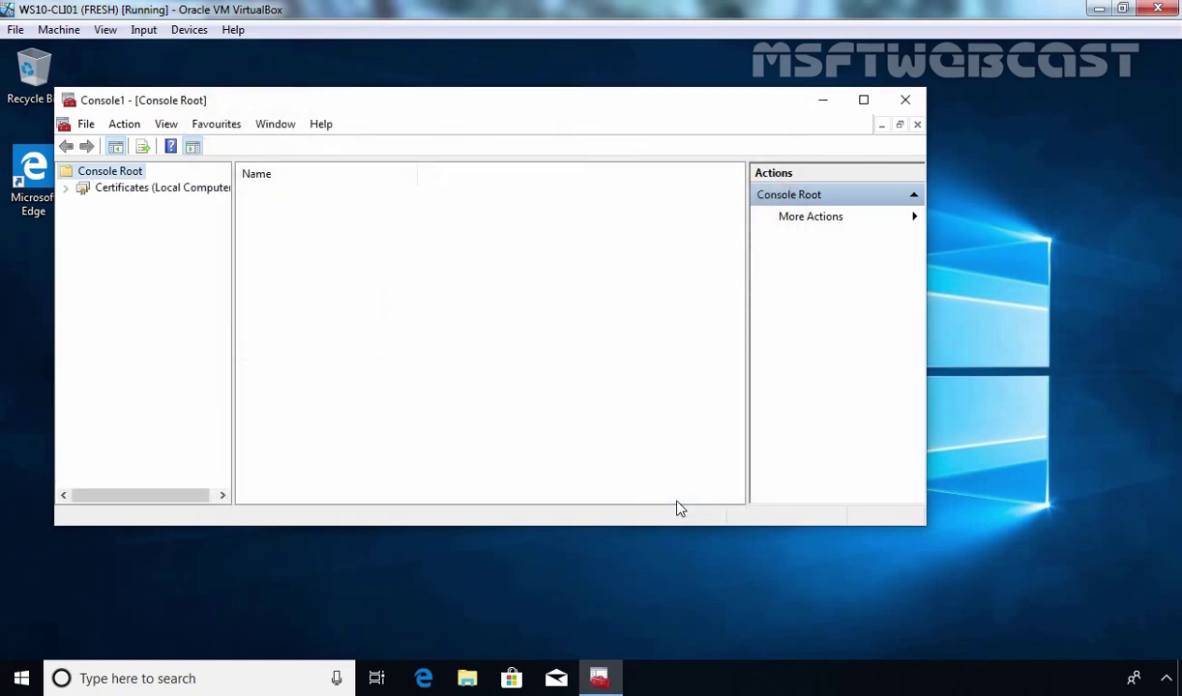
- Expand Certificates (Local Computer) and view the empty Personal certificate store
left_click(141, 186)
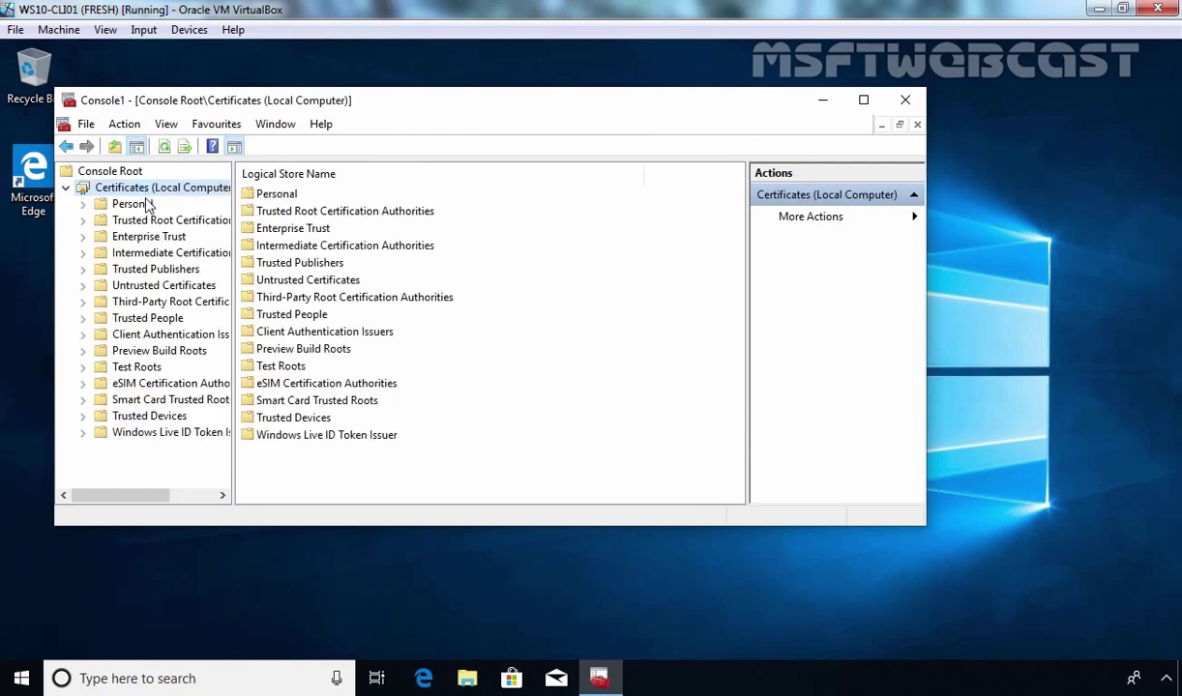
left_click(141, 207)
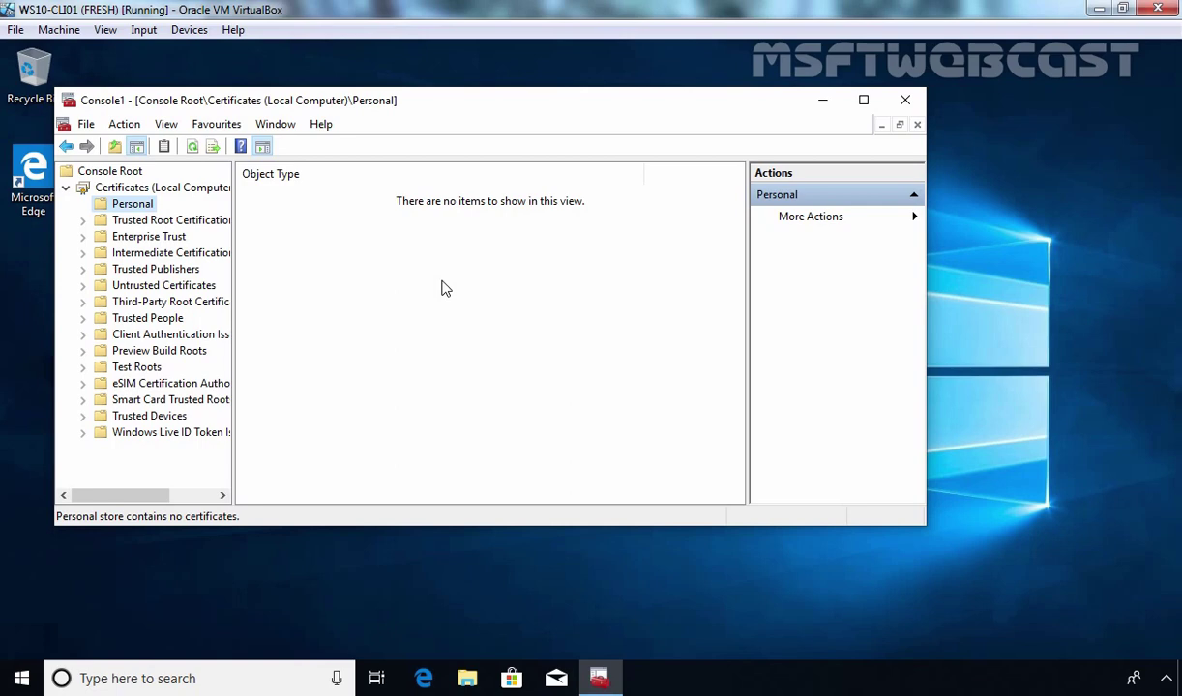
- Run gpupdate /force from a Command Prompt, then close the prompt window
key("super+r")
type("cmd")
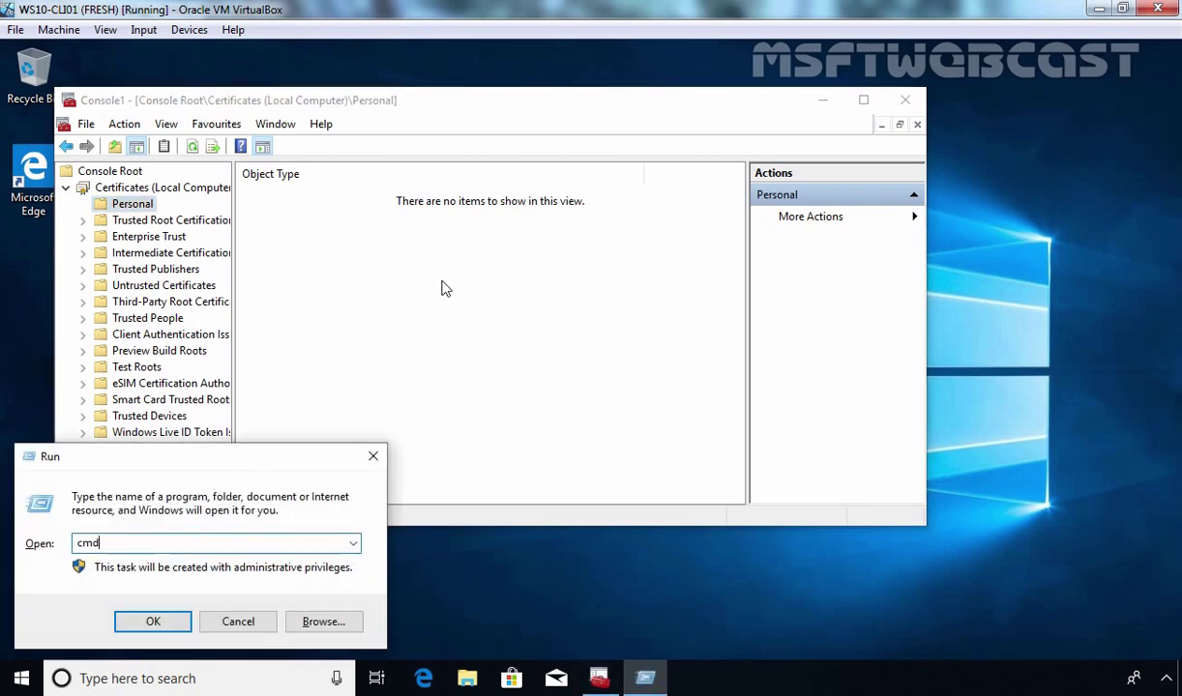
key("Return")
type("gpupda")
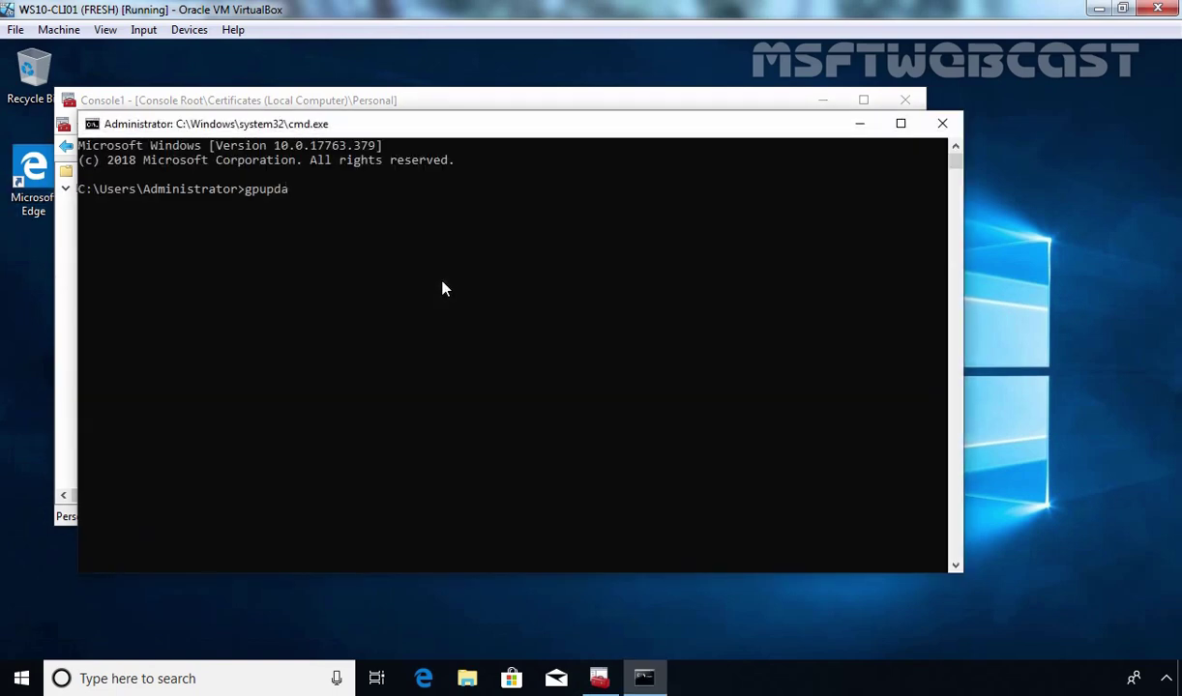
type("te /force")
key("Return")
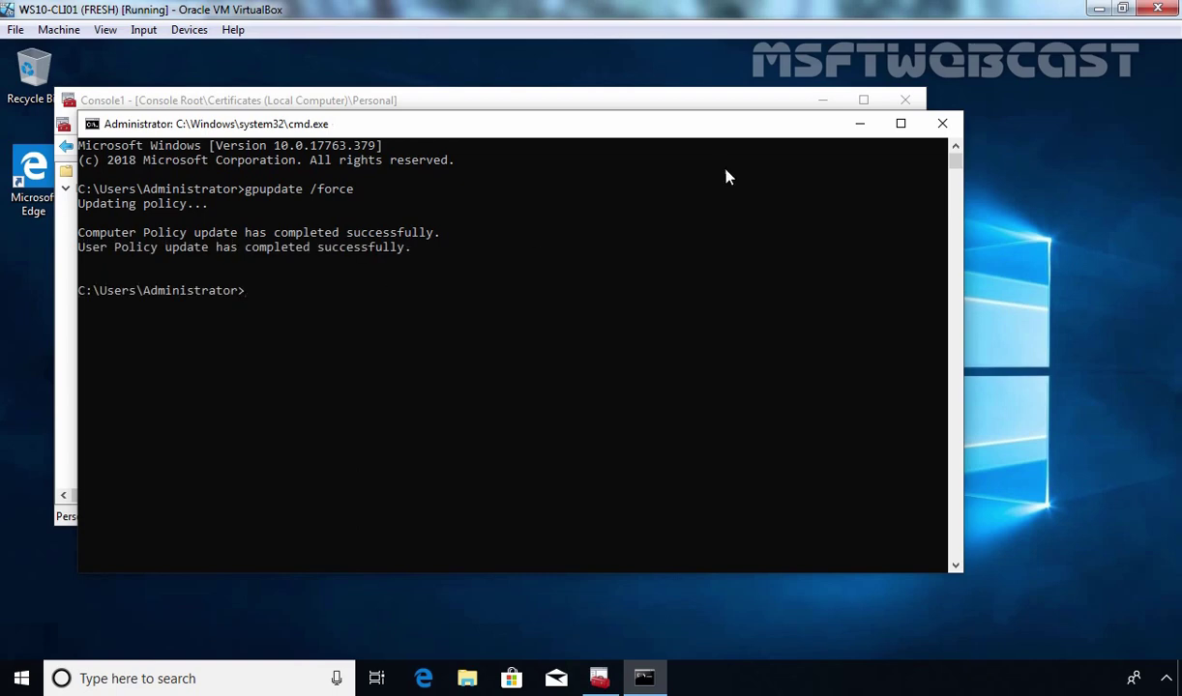
left_click(940, 126)
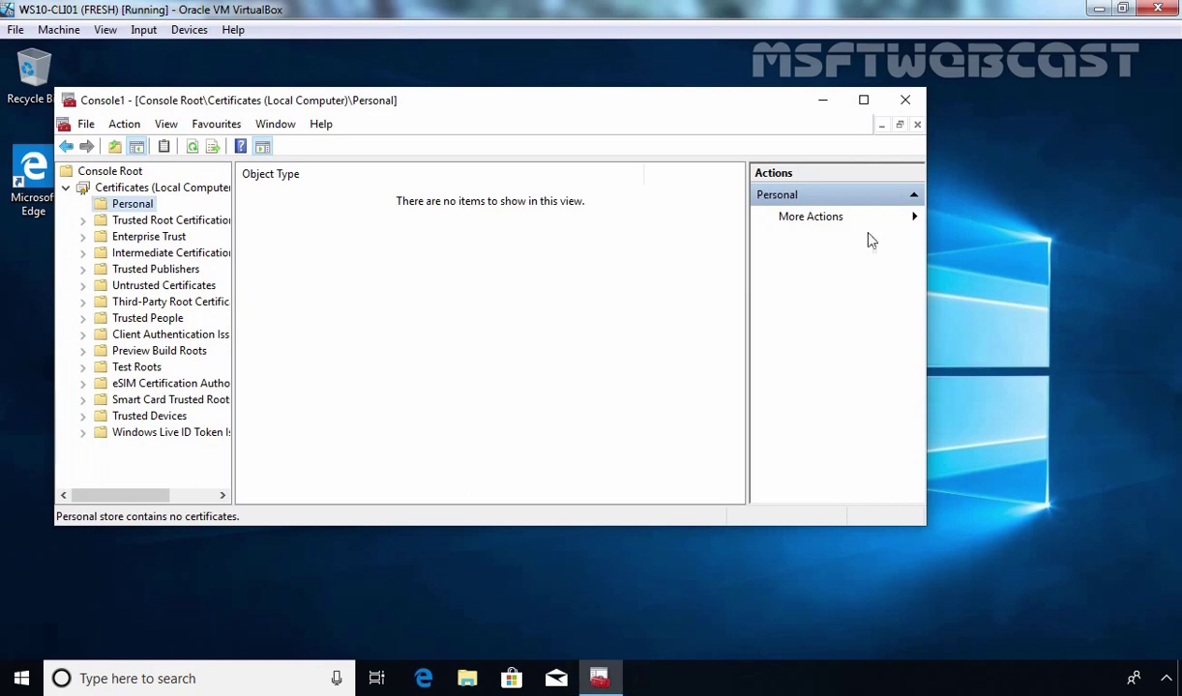
- Refresh the stores and select the new WS10-CLI01.mylab.local certificate in Personal > Certificates
left_click(194, 148)
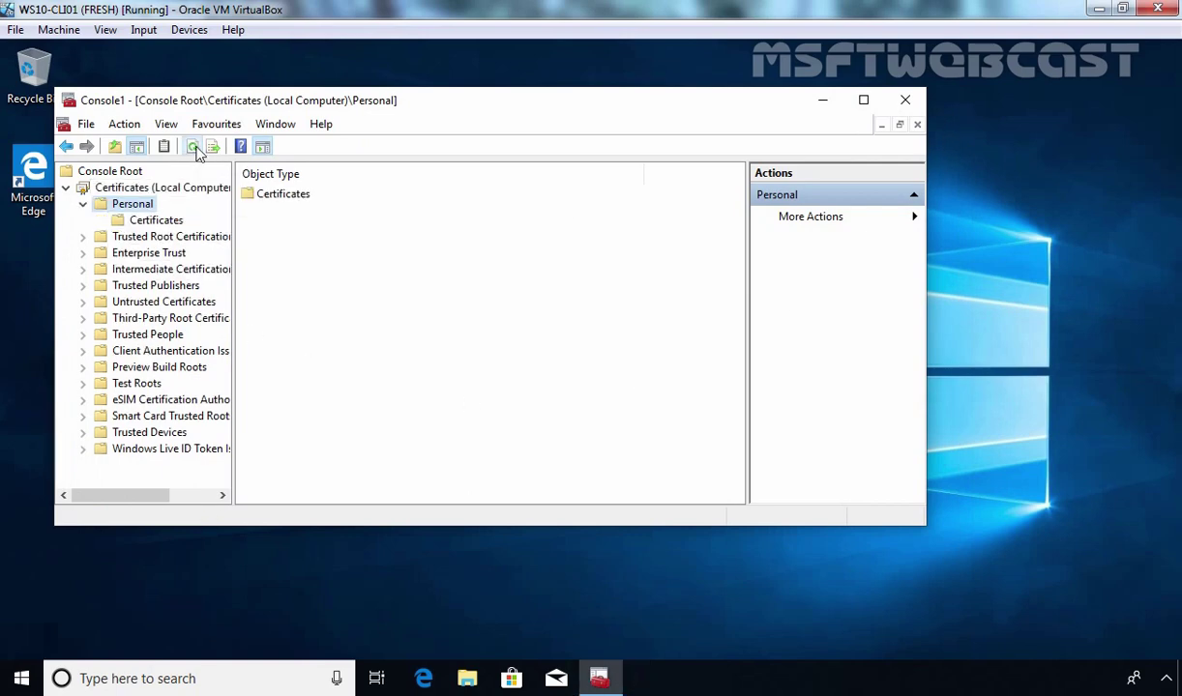
left_click(150, 221)
left_click(307, 193)
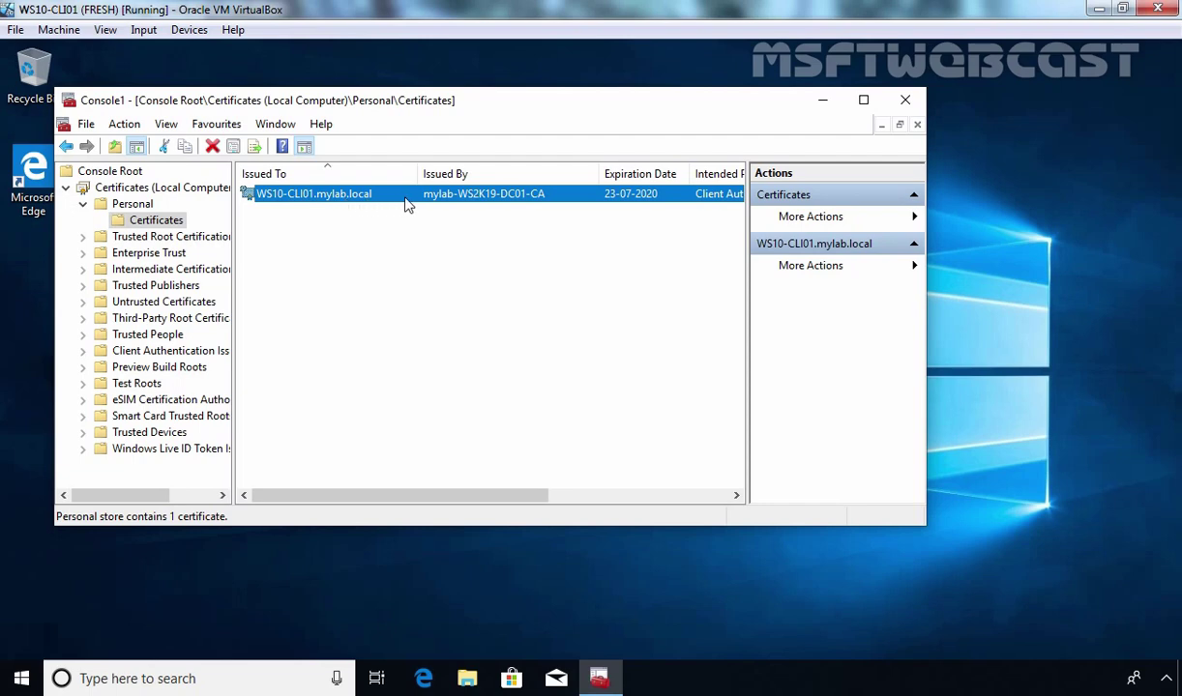
- Review the WS10-CLI01.mylab.local certificate's details, valid 24-07-2019 to 23-07-2020, then close them
double_click(503, 200)
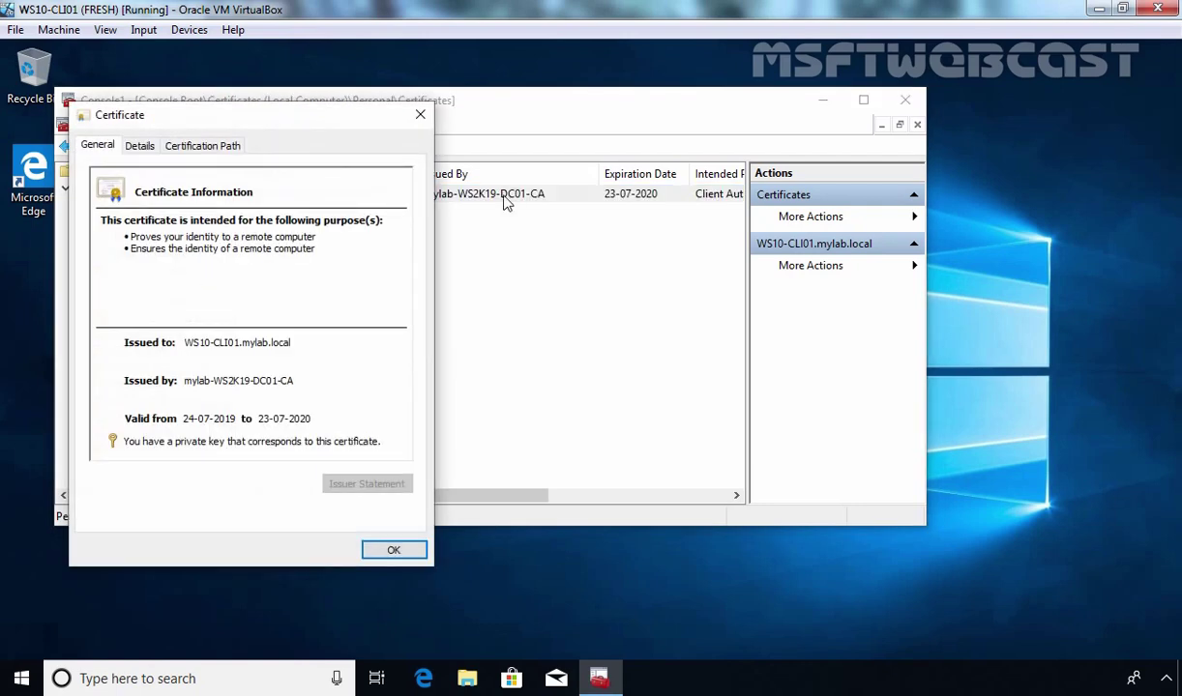
mouse_move(150, 445)
left_click(393, 552)
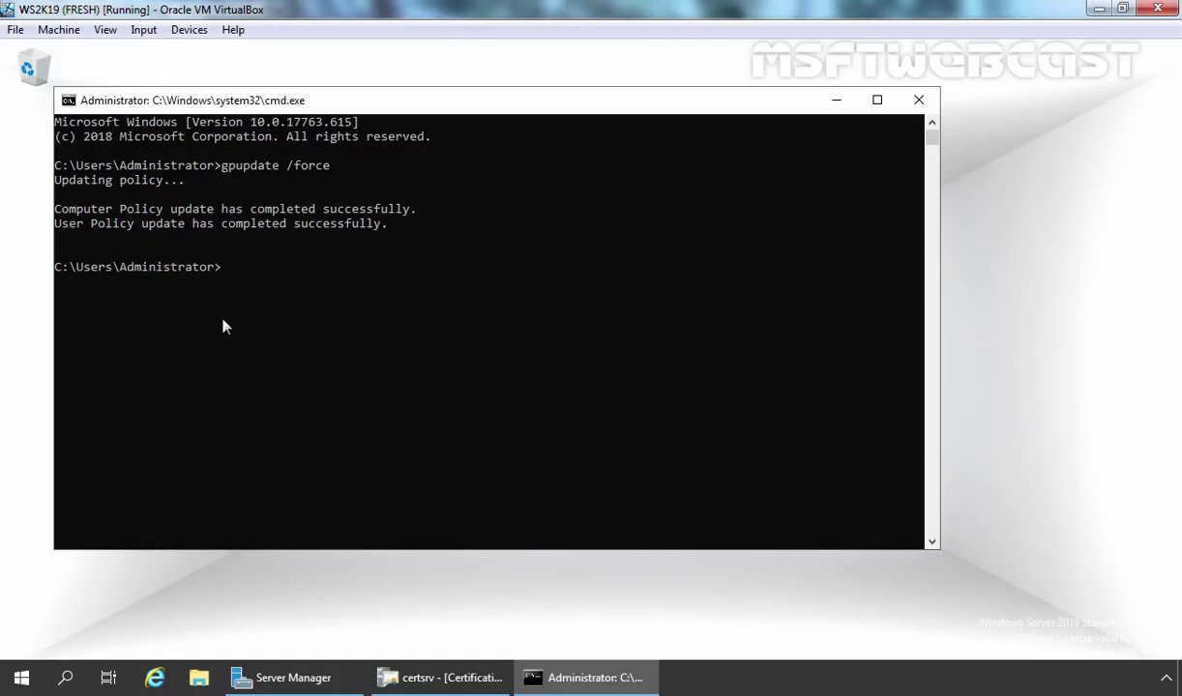
- Refresh the CA's Issued Certificates, widen Requester Name, and select request 6 for WS10-CLI01
left_click(445, 679)
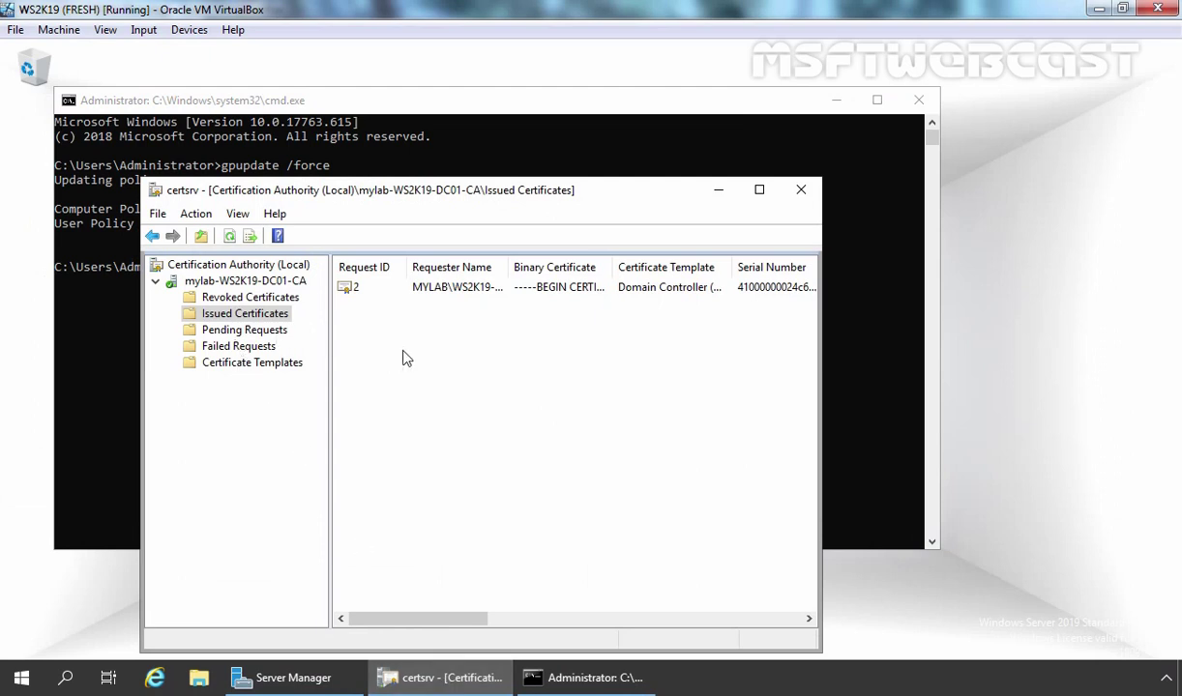
right_click(467, 385)
left_click(488, 397)
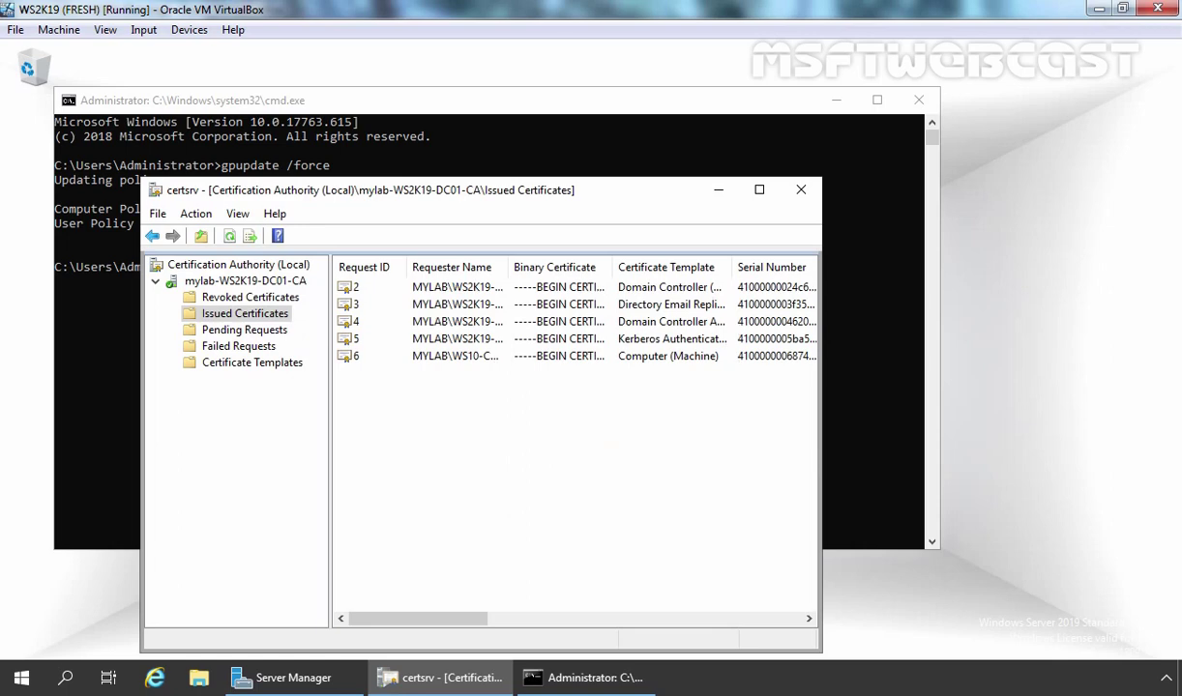
left_click(759, 189)
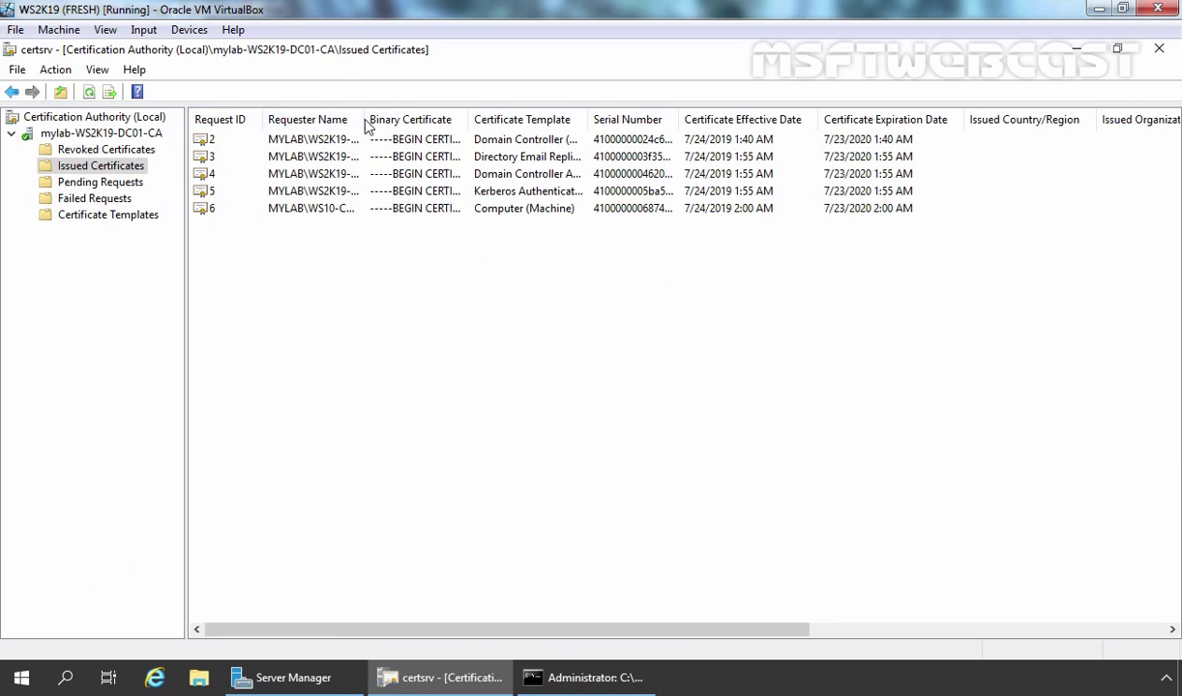
left_click_drag(365, 126, 421, 126)
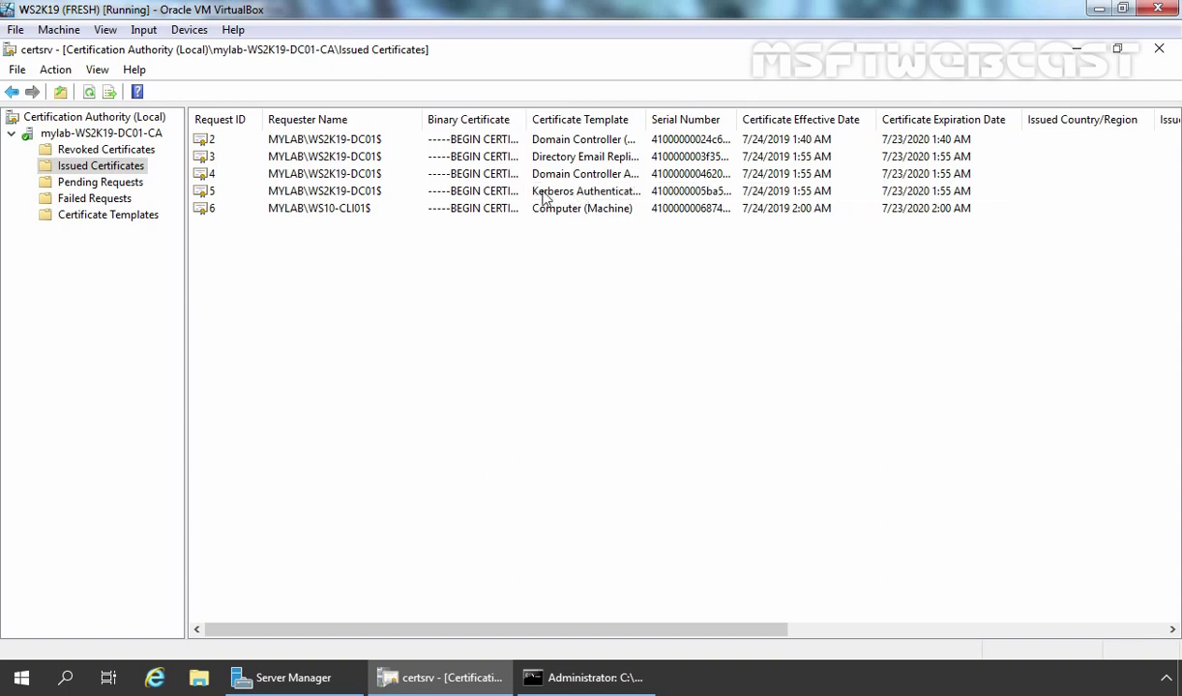
left_click(312, 211)
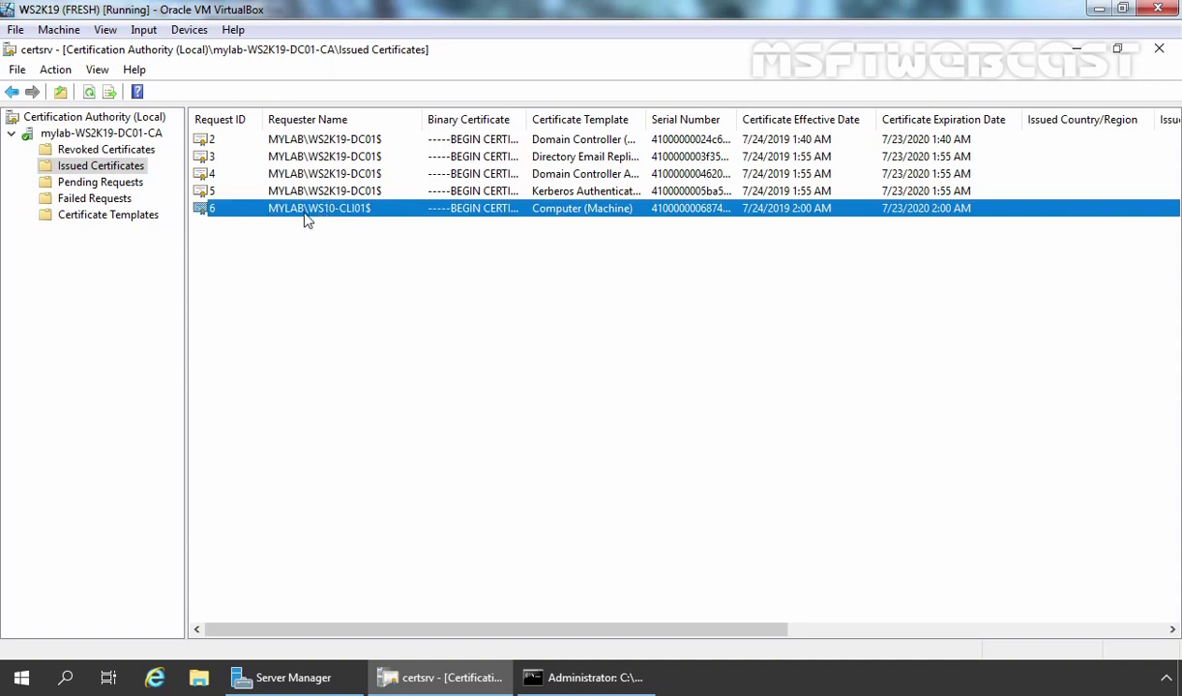